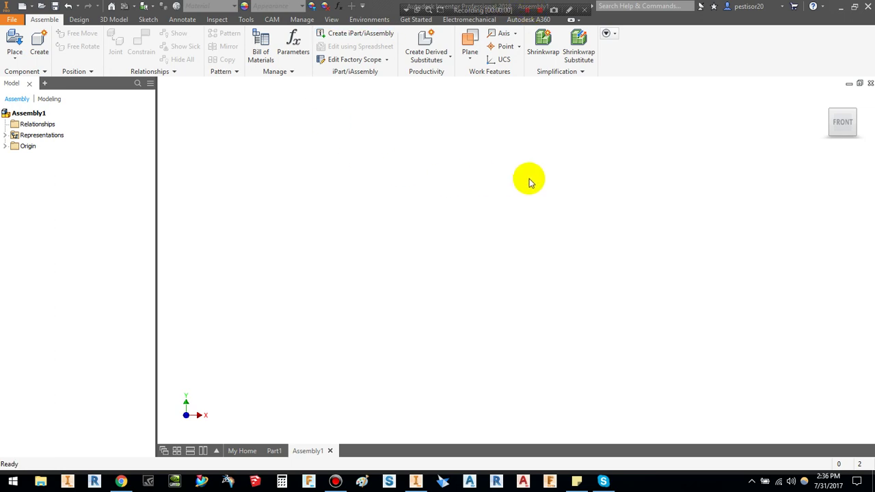
Step: Create a new assembly from the Standard (mm).iam template and show the Design tab
click(540, 179)
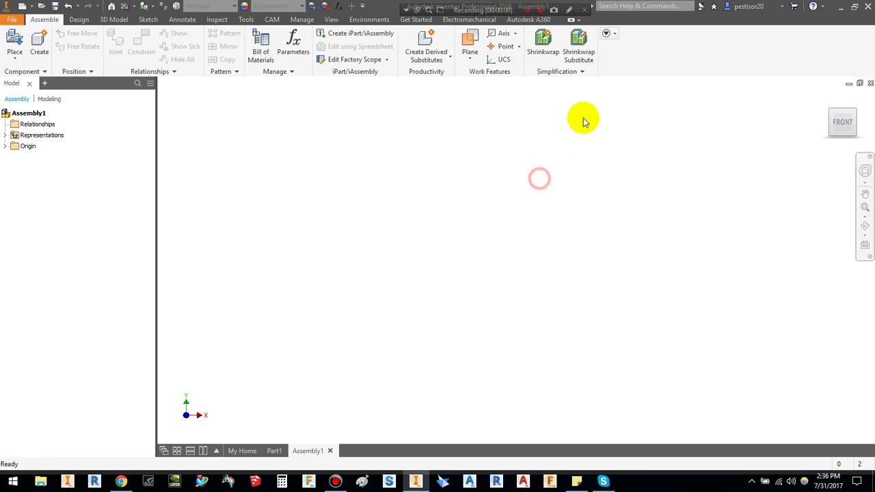
click(11, 19)
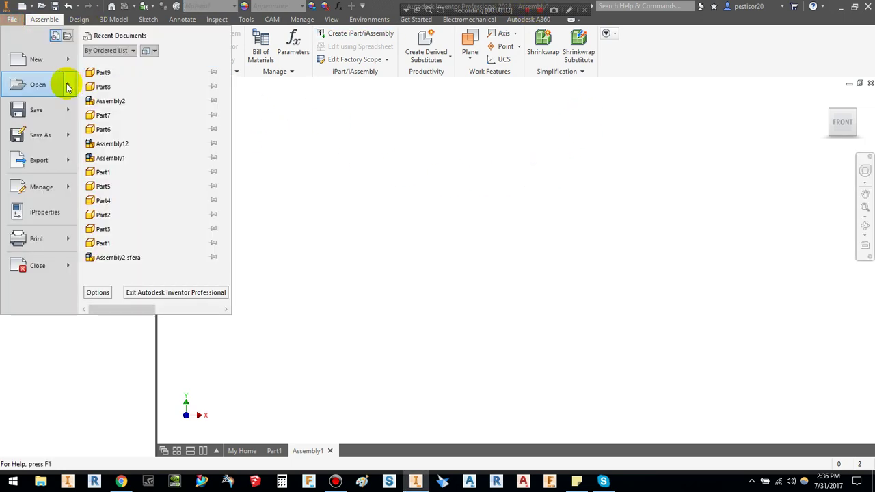
click(29, 58)
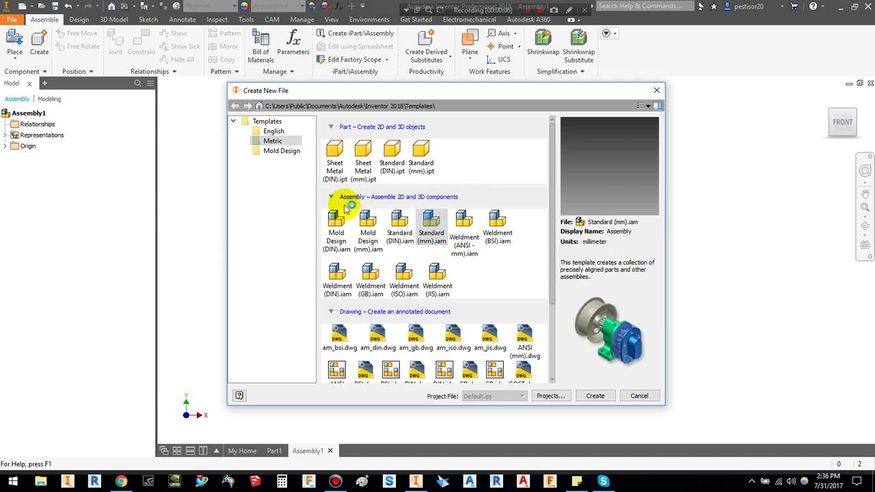
click(598, 397)
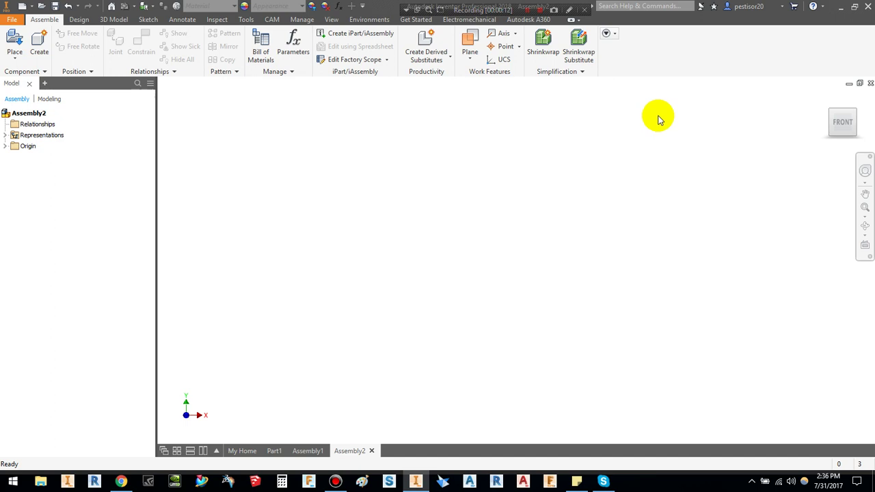
click(80, 21)
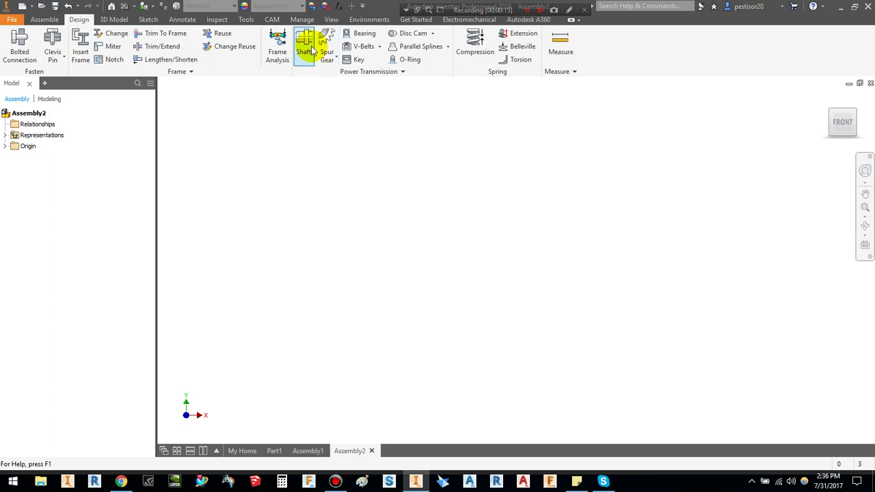
Step: Start the Shaft generator and save the assembly as shaft.iam on the Desktop
click(5, 147)
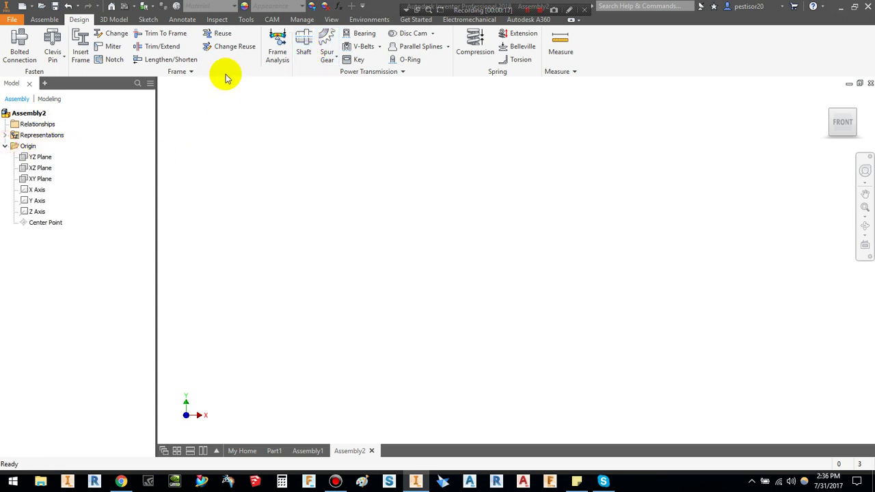
click(303, 42)
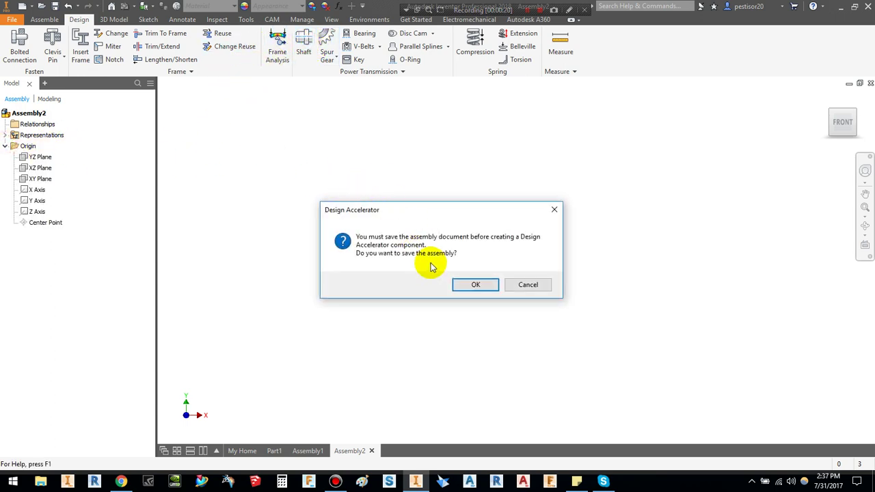
click(472, 285)
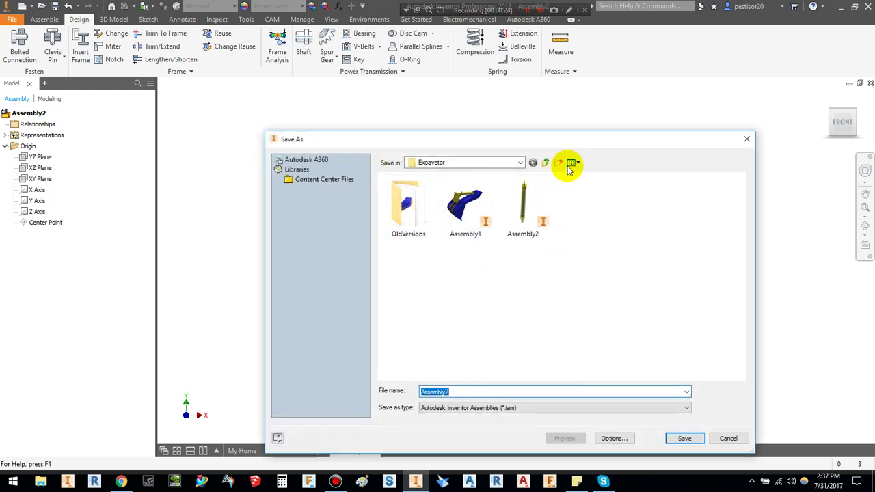
click(520, 163)
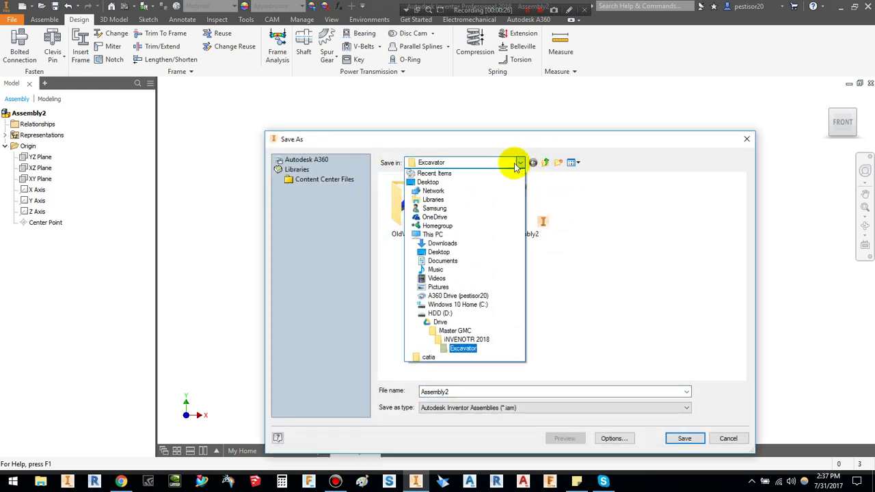
click(510, 185)
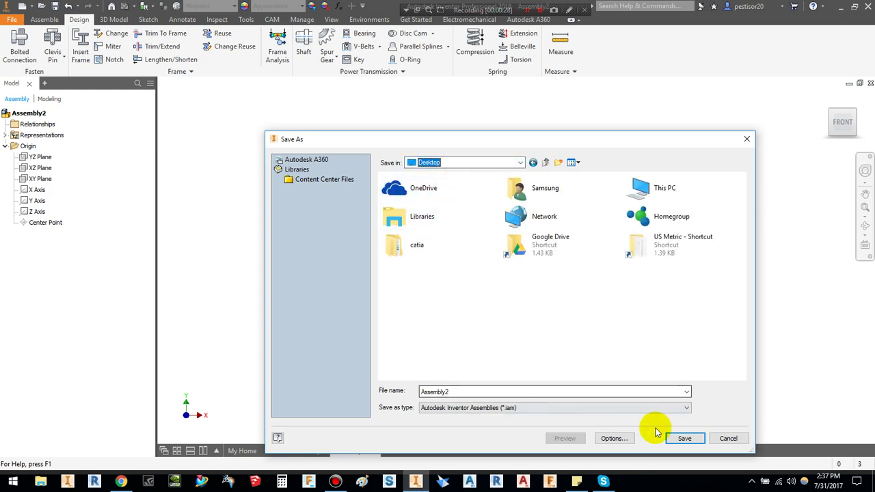
click(592, 392)
text(shaft)
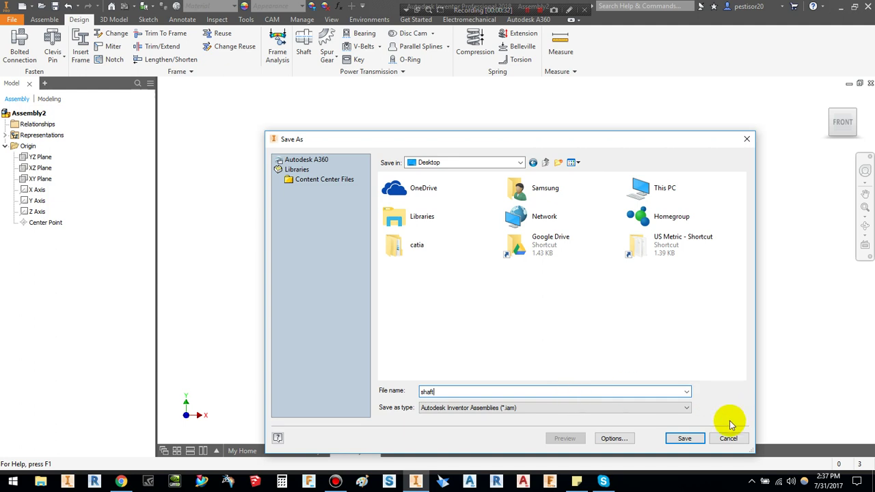
click(685, 438)
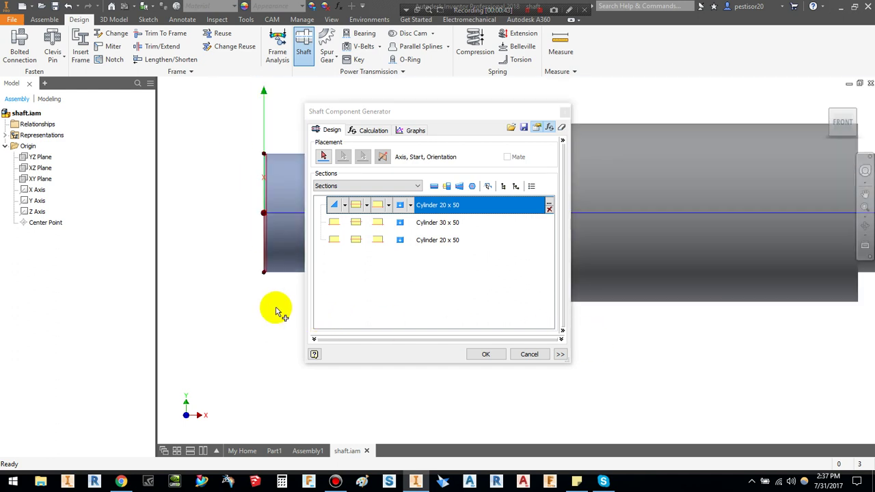
Step: Set the first shaft section's diameter to 100 mm, making it Cylinder 100 x 50
scroll(708, 369, down, 5)
scroll(700, 361, down, 2)
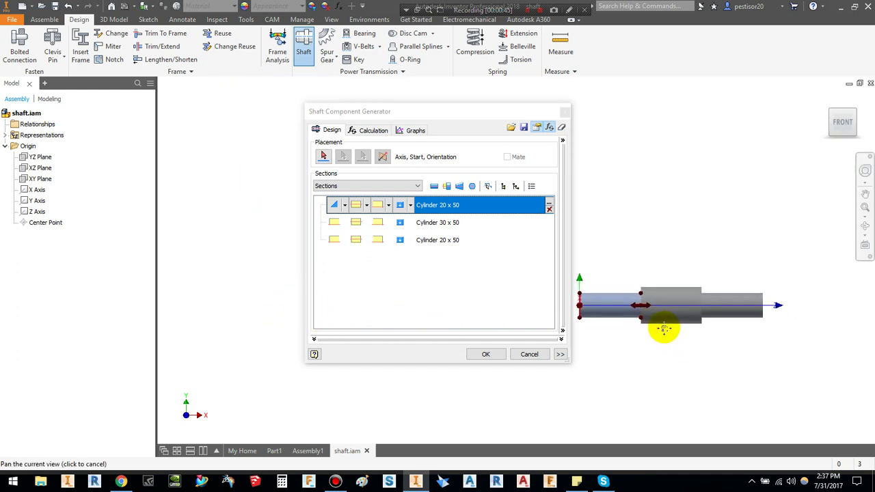
drag(465, 111, 382, 105)
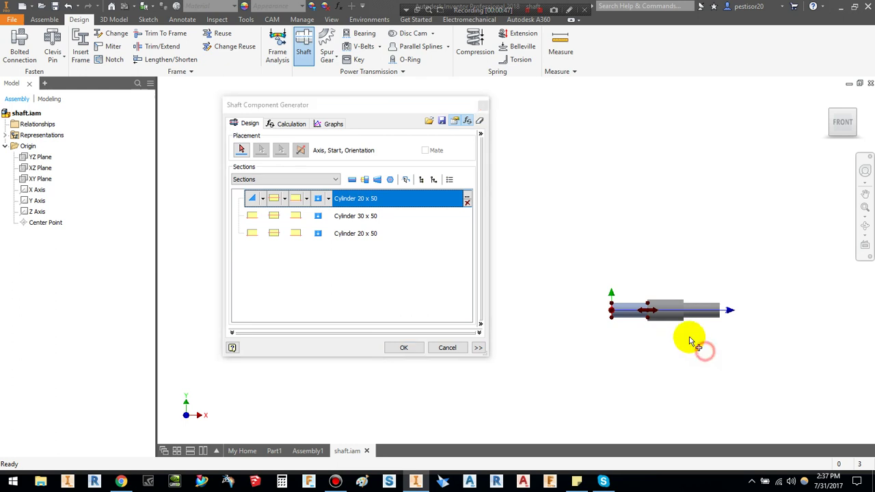
mouse_move(697, 348)
middle_down()
mouse_move(670, 319)
mouse_move(634, 305)
mouse_move(590, 328)
mouse_move(618, 317)
mouse_move(618, 293)
middle_up()
mouse_move(597, 321)
shift+middle_down()
mouse_move(610, 312)
mouse_move(655, 322)
mouse_move(625, 342)
mouse_move(596, 331)
shift+middle_up()
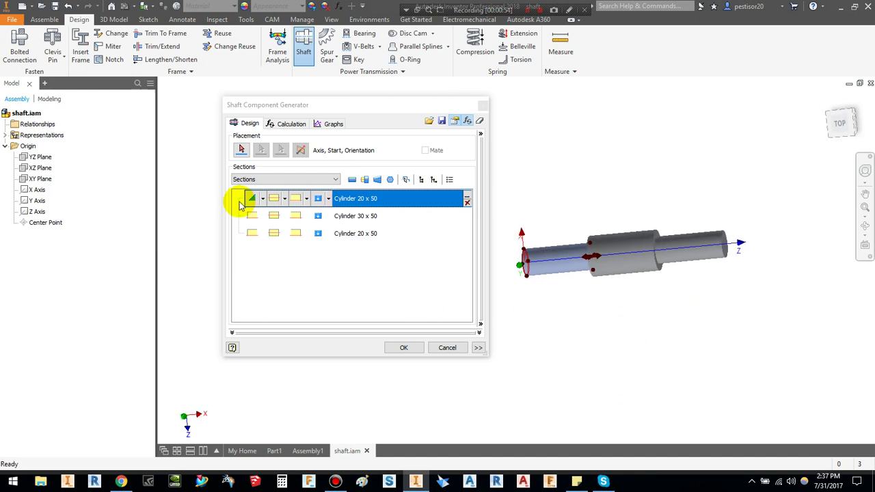
click(467, 198)
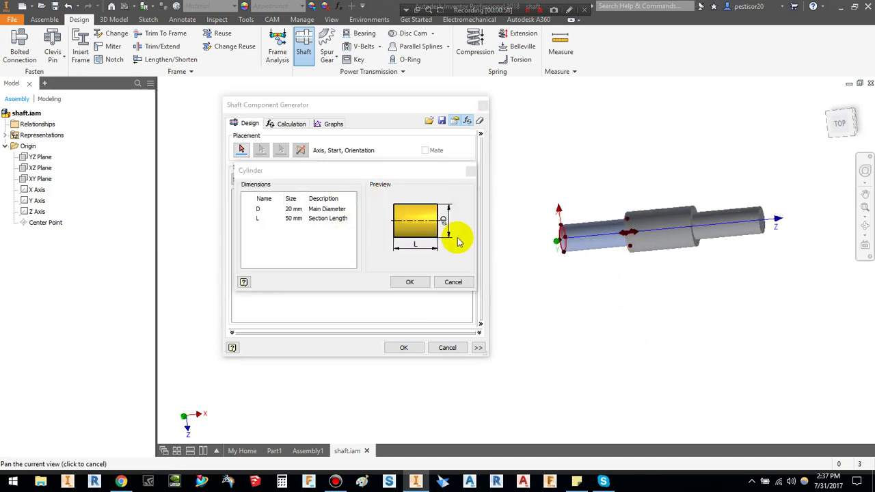
click(294, 209)
text(100)
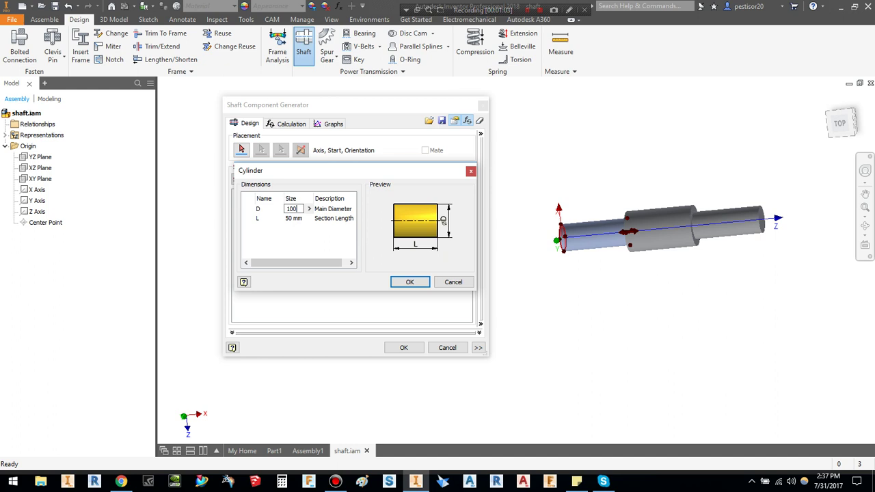
click(286, 219)
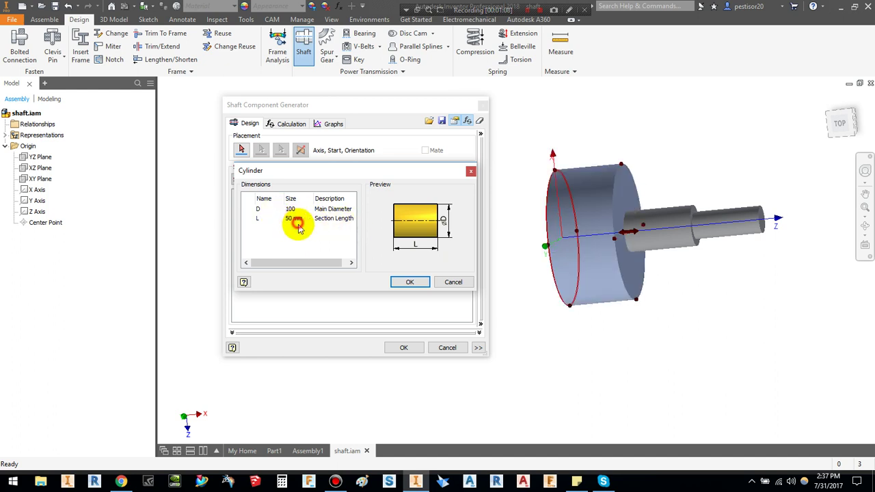
click(399, 281)
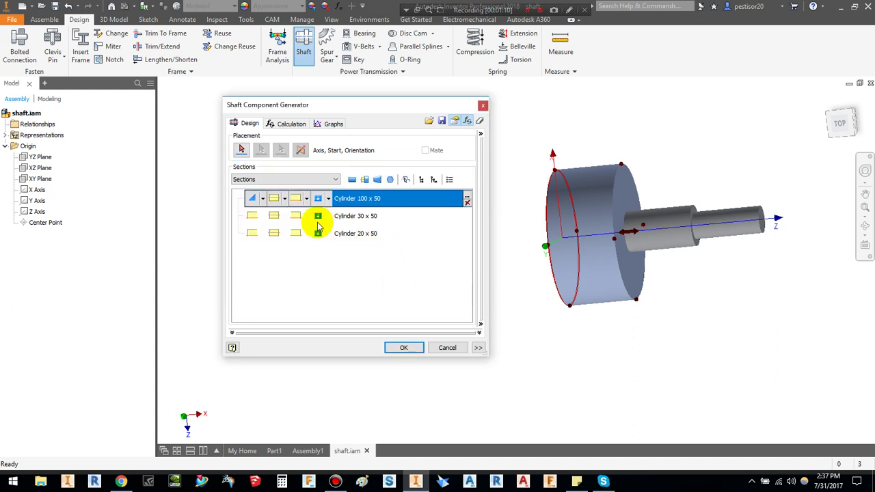
Step: Add a chamfer to the first section's edge and zoom in to inspect it
click(262, 199)
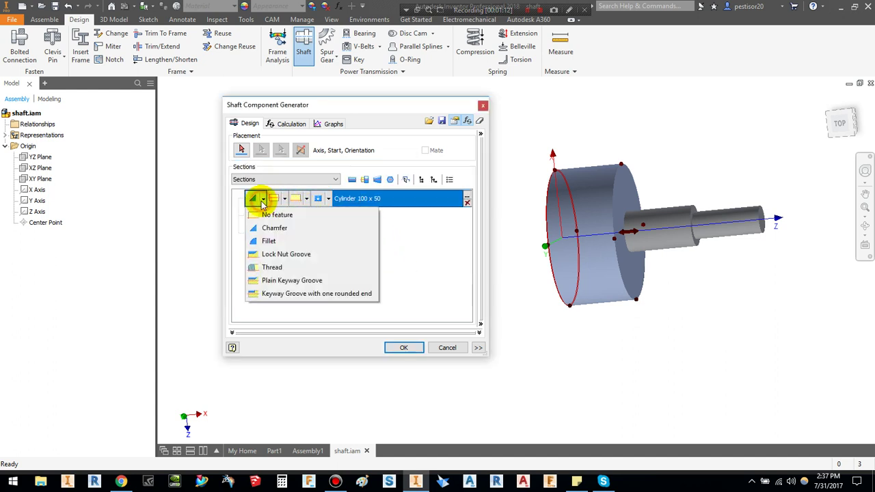
click(288, 229)
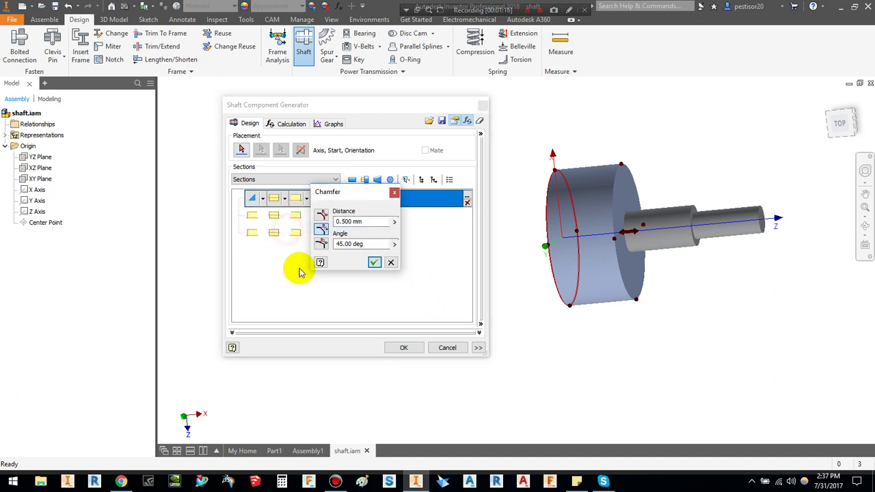
triple_click(375, 222)
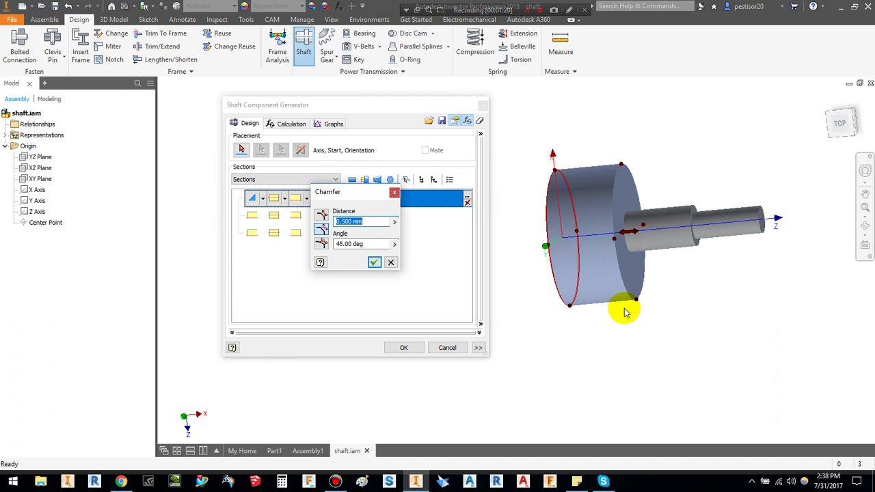
text(20)
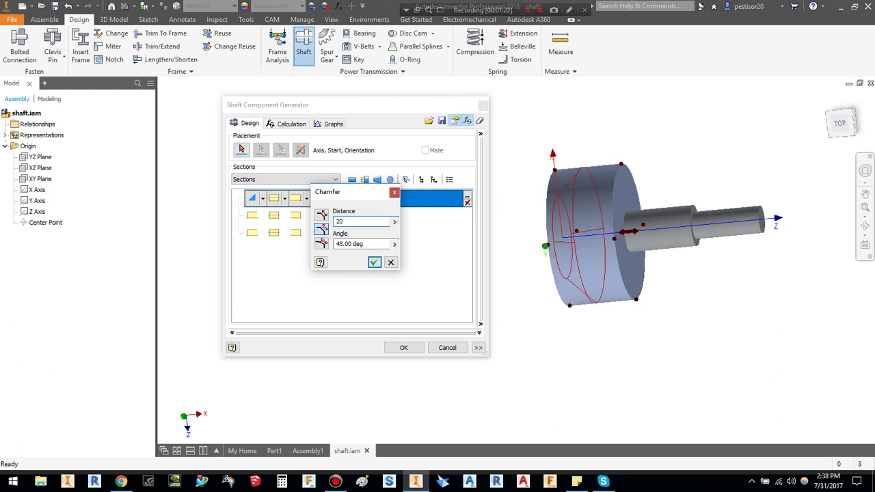
double_click(360, 221)
text(5)
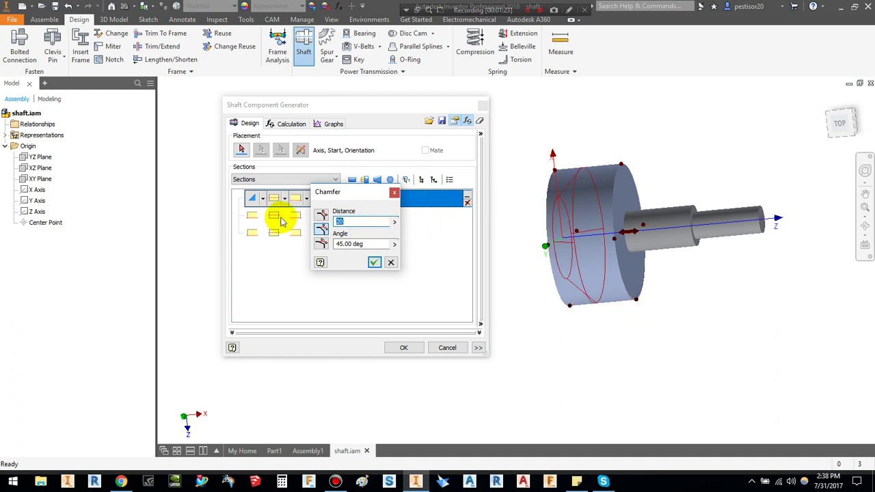
click(378, 263)
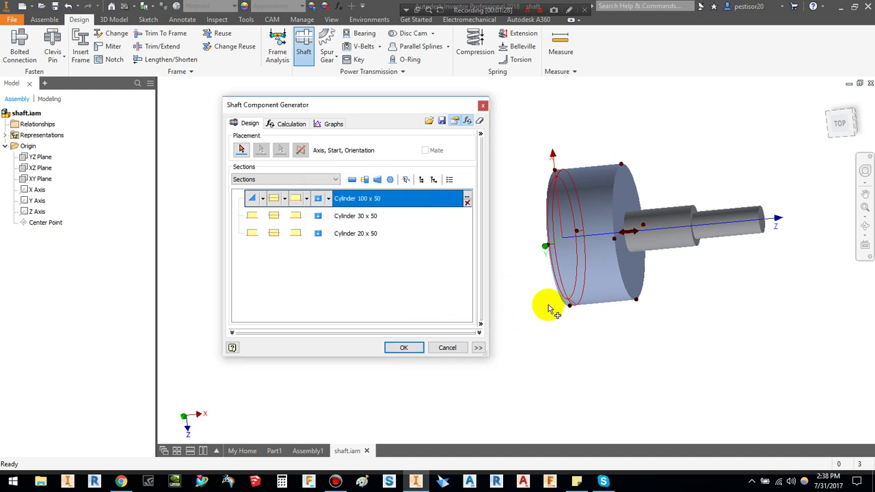
mouse_move(549, 309)
shift+middle_down()
mouse_move(573, 293)
mouse_move(596, 303)
mouse_move(567, 312)
shift+middle_up()
scroll(573, 260, up, 5)
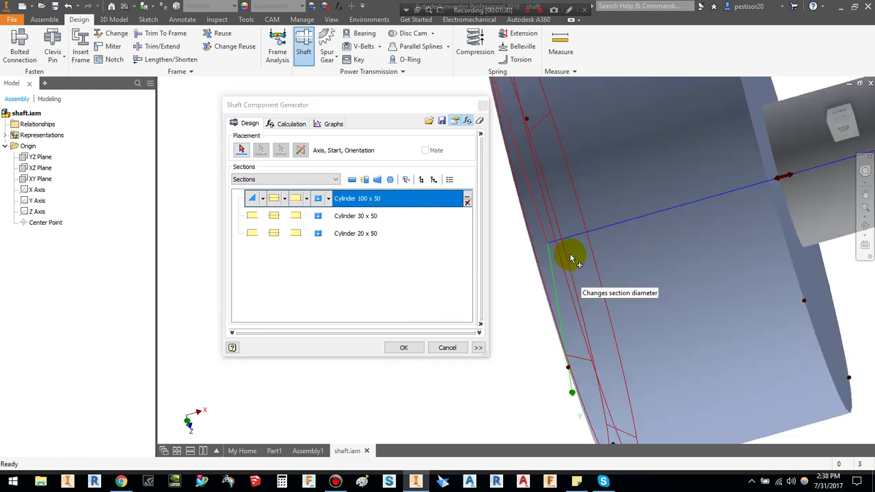
scroll(573, 260, down, 5)
mouse_move(567, 270)
shift+middle_down()
mouse_move(586, 260)
mouse_move(578, 298)
shift+middle_up()
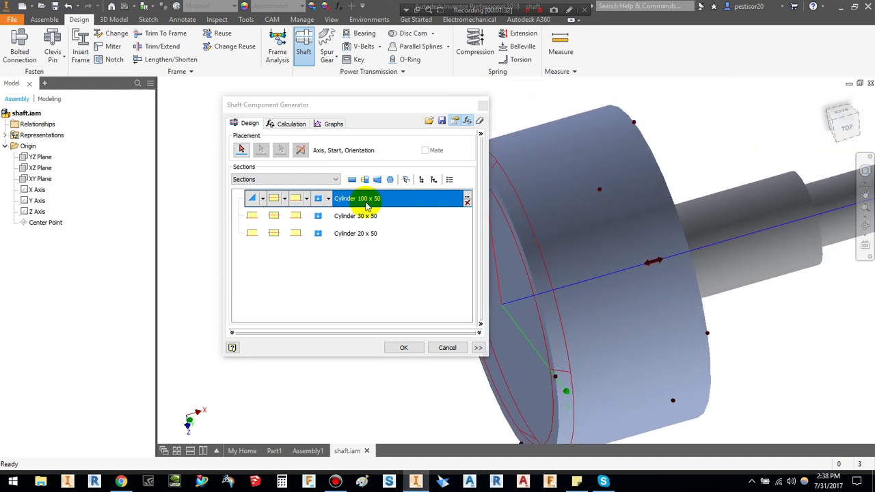
Step: Chamfer the Cylinder 100 x 50 section's edge with a 5 mm distance
click(306, 198)
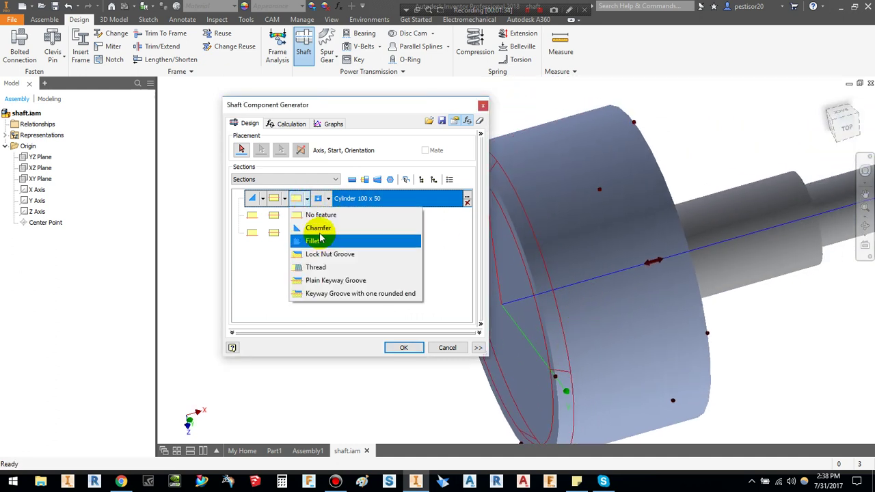
click(320, 230)
click(363, 221)
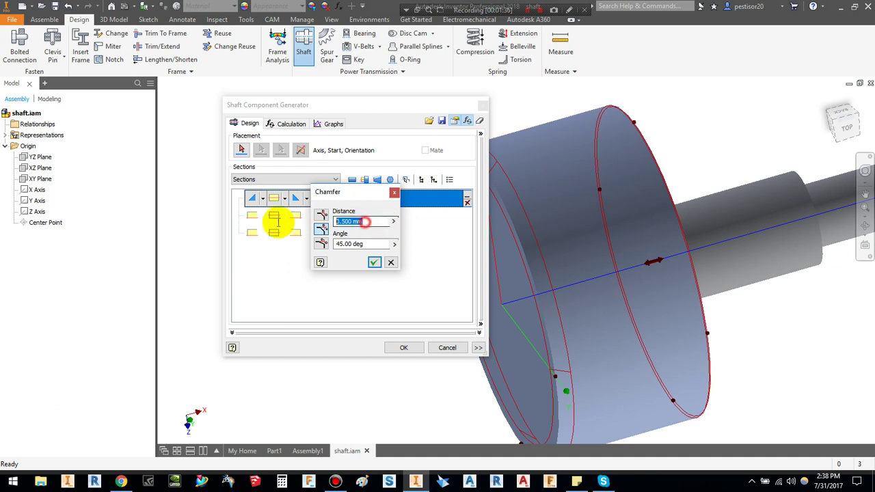
text(5)
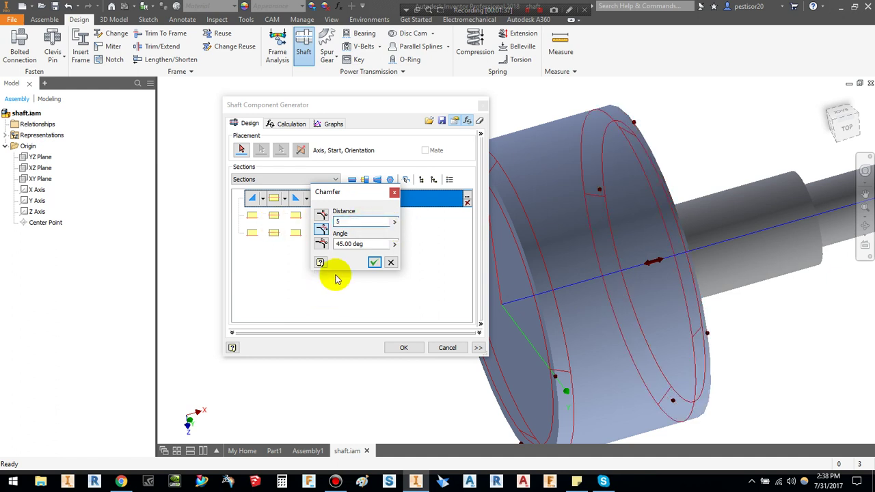
click(374, 263)
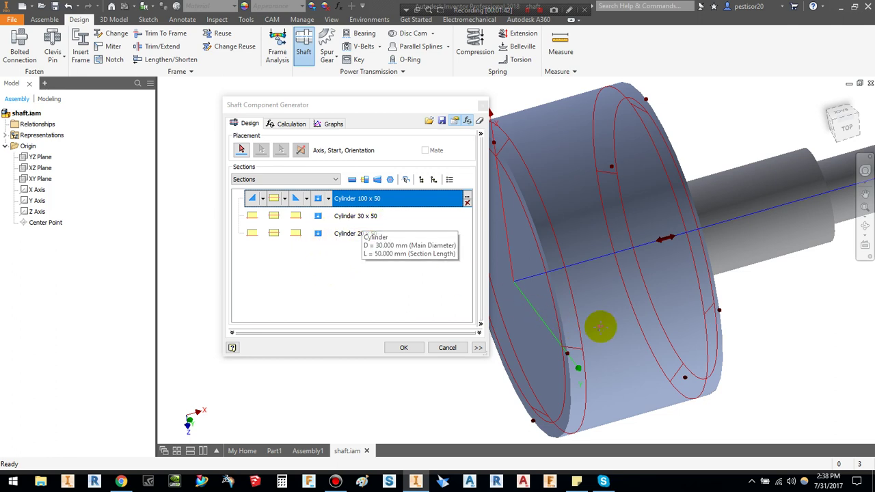
Step: Change the middle Cylinder 30 x 50 section's diameter to 60 mm
shift+middle_drag(601, 326, 577, 297)
scroll(616, 287, down, 3)
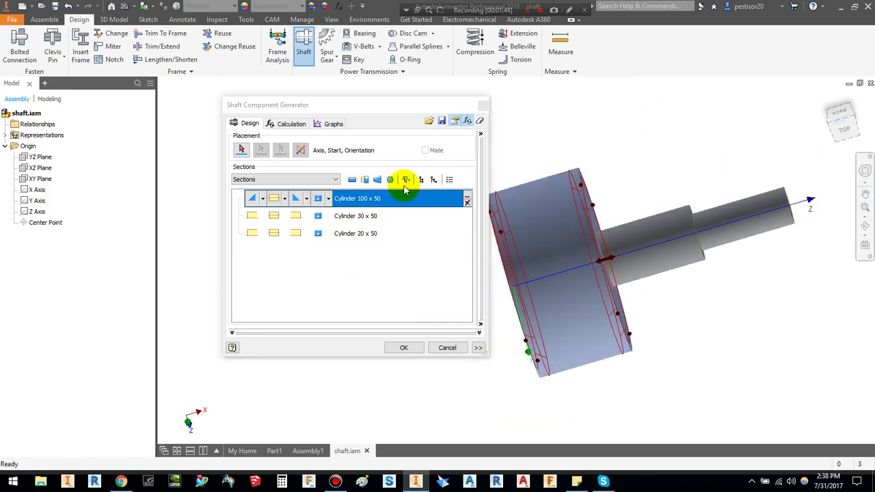
click(387, 218)
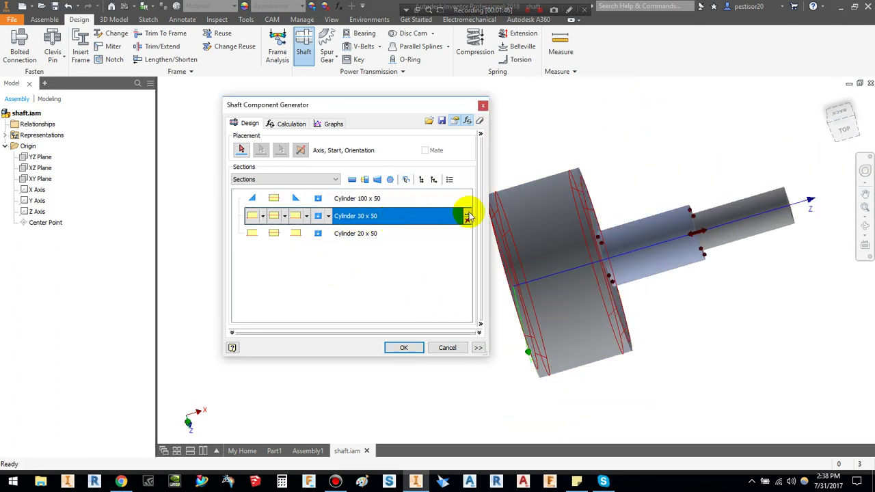
click(468, 217)
drag(405, 173, 240, 264)
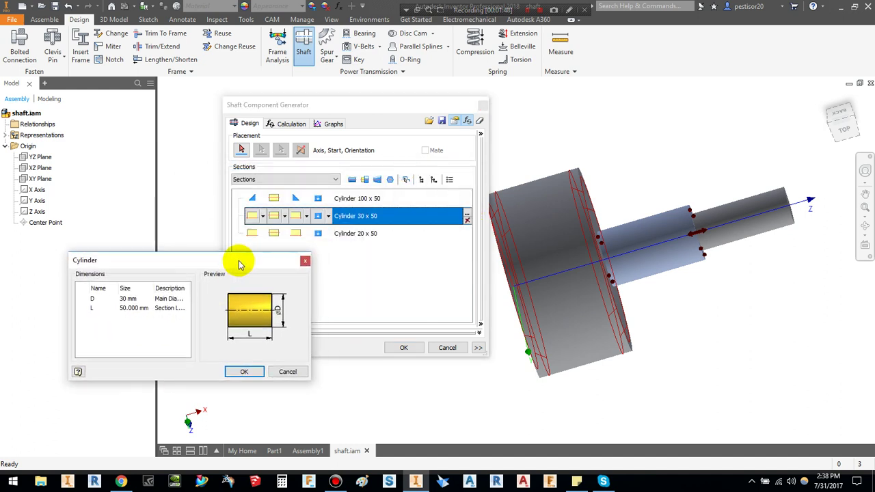
click(129, 299)
text(60)
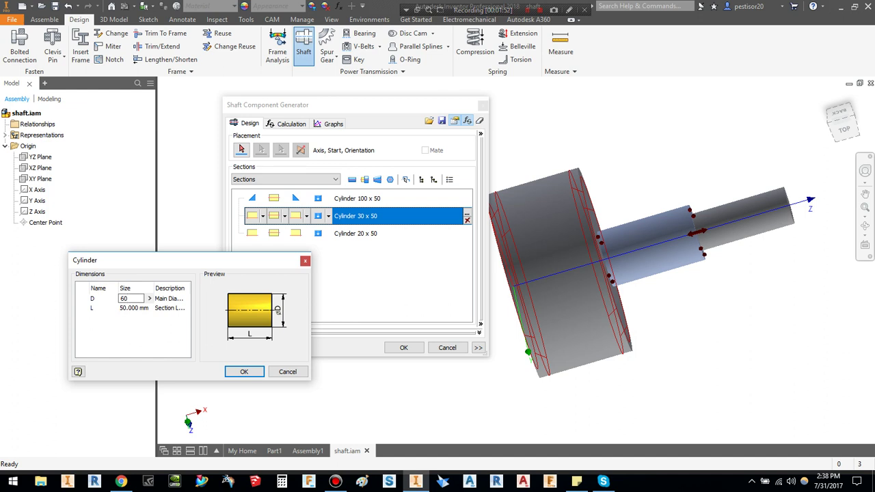
click(130, 309)
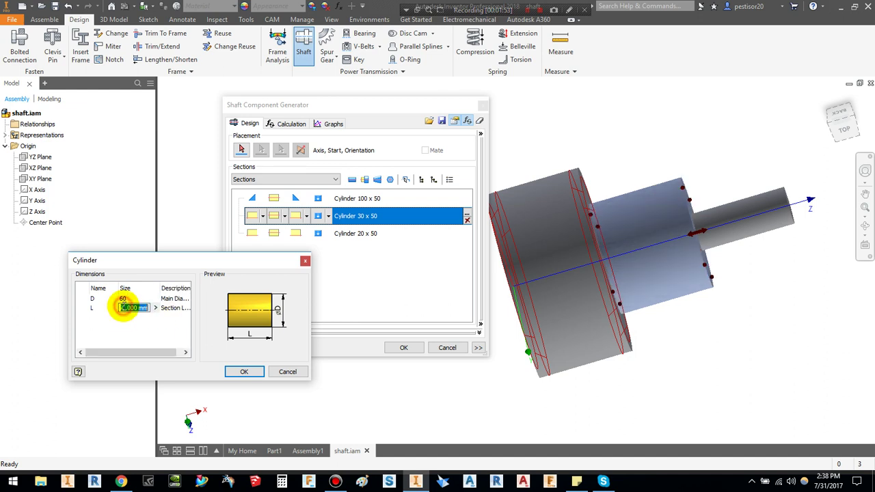
click(243, 372)
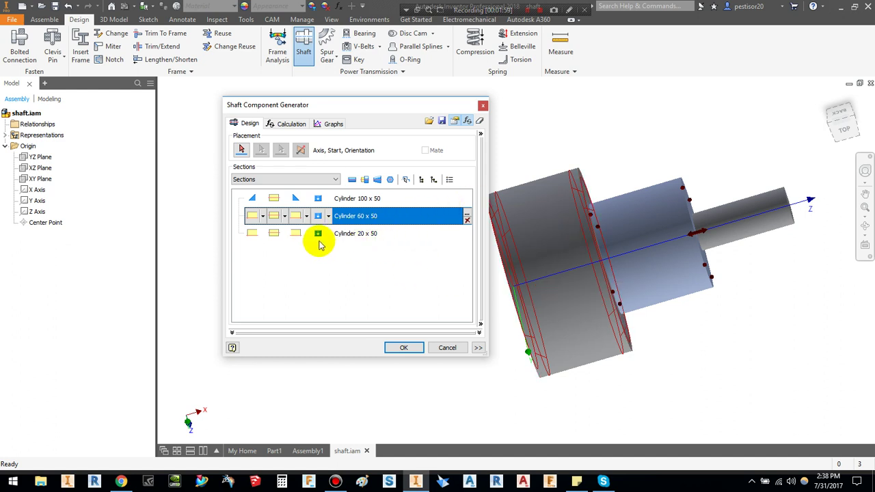
Step: Change the end Cylinder 20 x 50 section's diameter to 80 mm
click(468, 236)
click(468, 235)
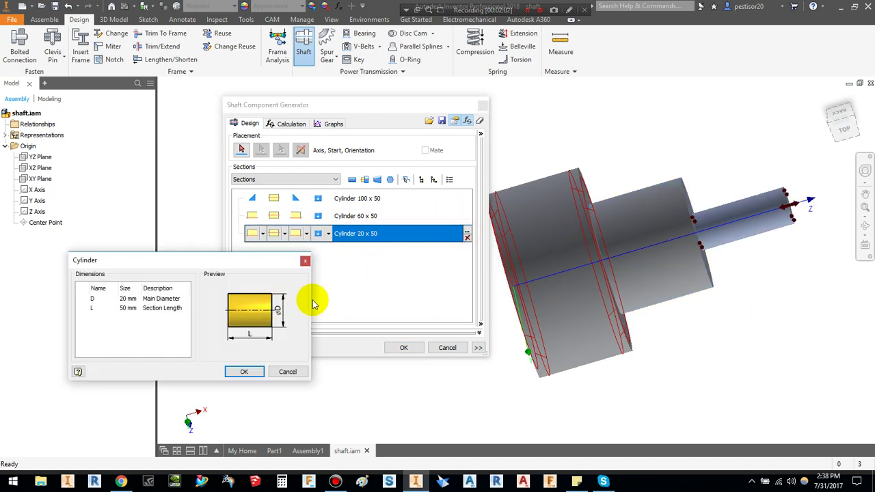
click(128, 298)
text(80)
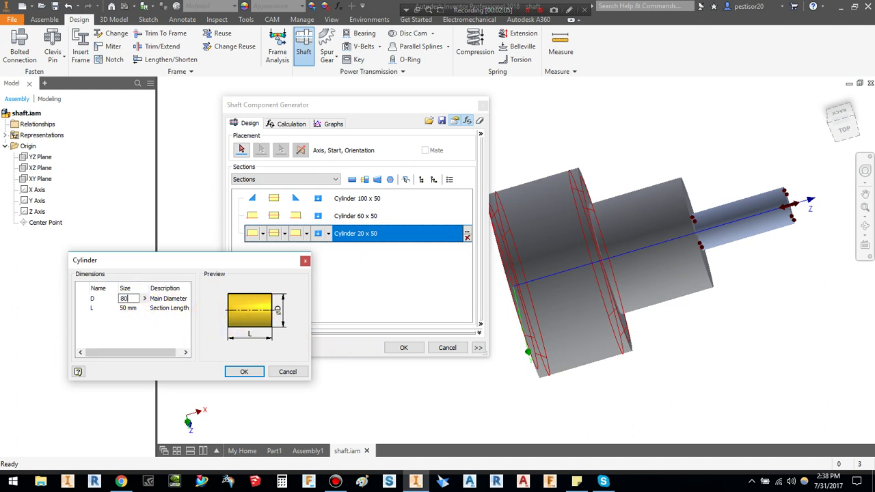
click(127, 309)
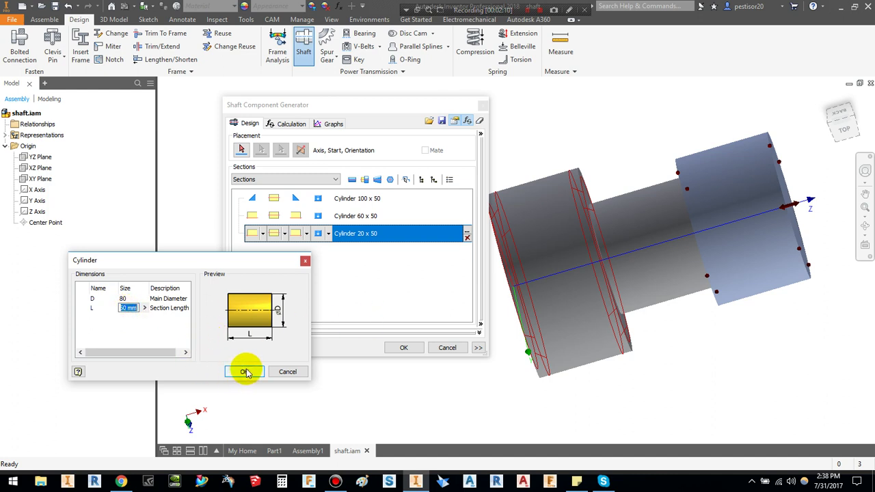
click(247, 372)
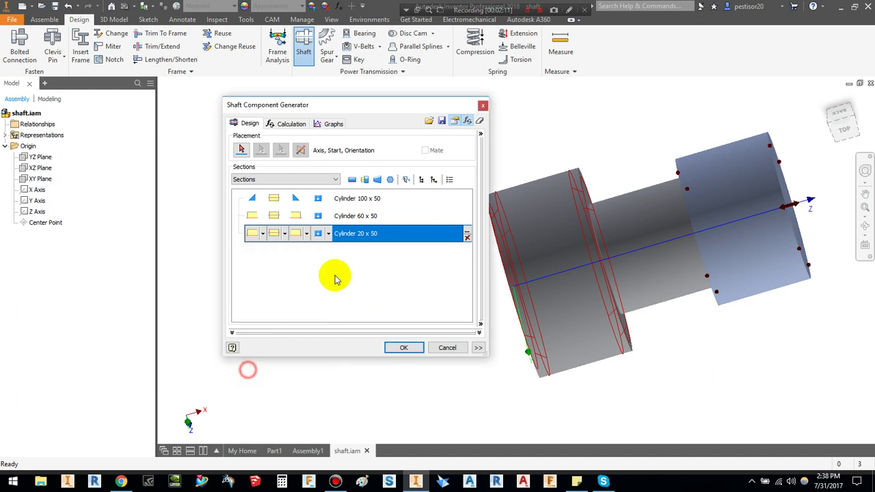
Step: Add 2 mm fillets to the start and end edges of the Cylinder 80 x 50 section
click(264, 236)
click(272, 277)
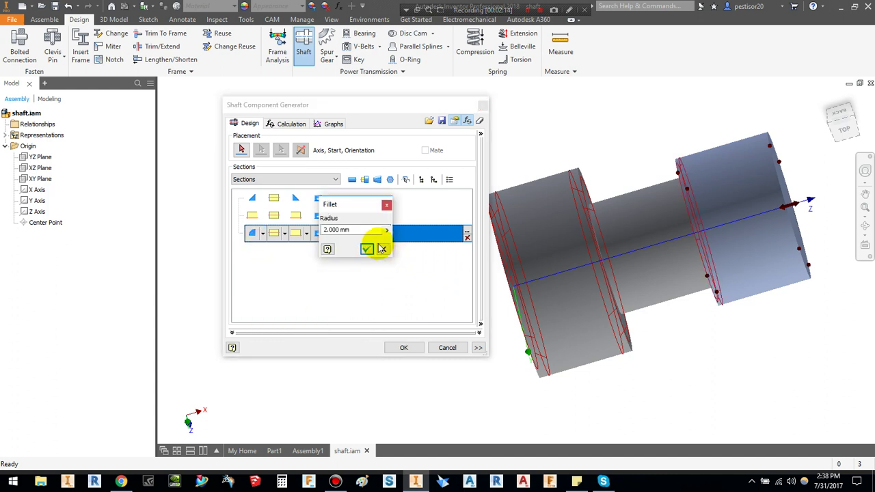
drag(359, 229, 283, 231)
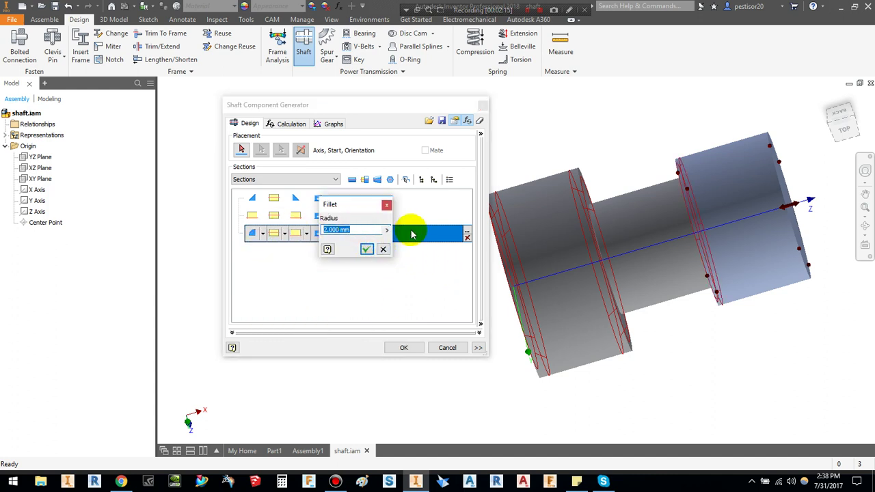
text(5)
double_click(367, 230)
text(2)
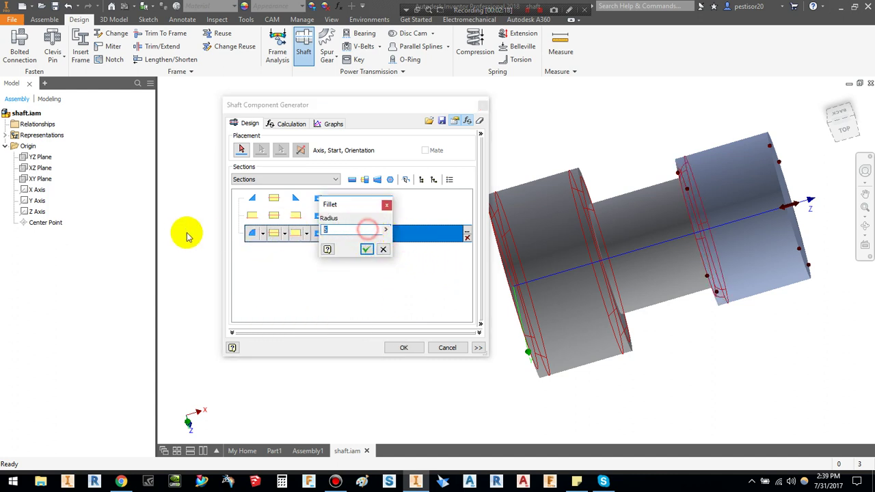
click(367, 249)
click(308, 235)
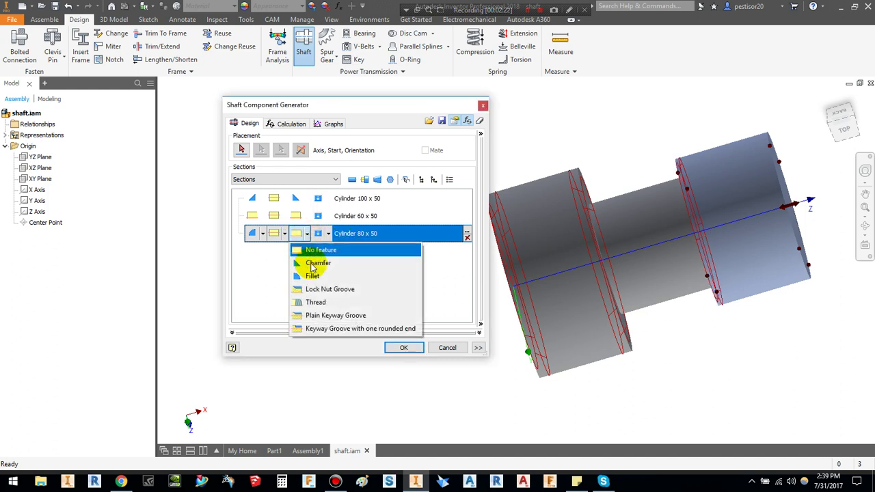
click(315, 283)
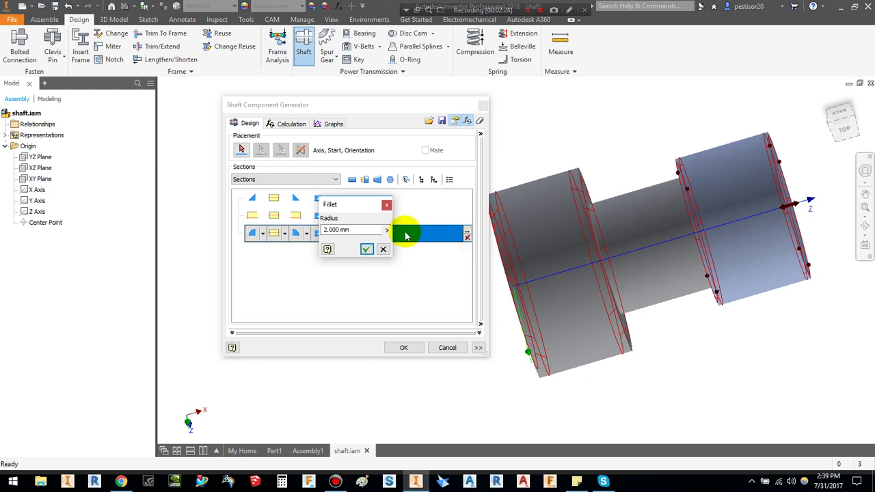
click(366, 249)
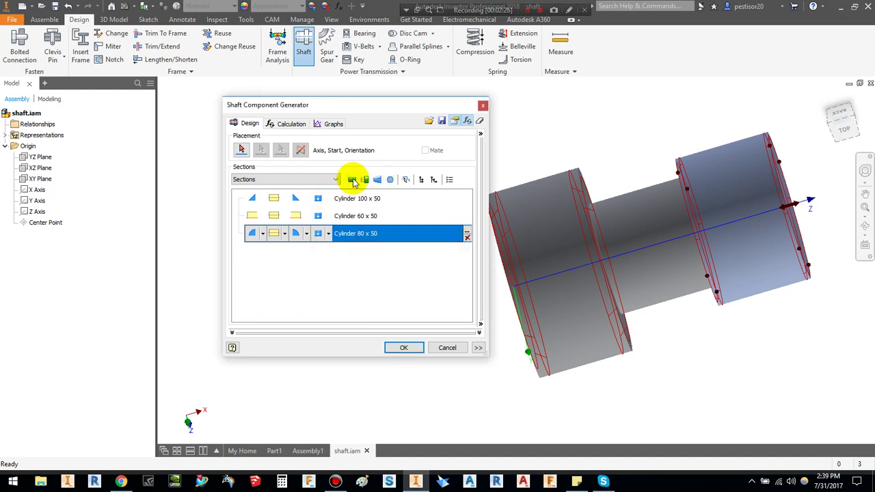
Step: Insert a fourth Cylinder 50 x 50 section and generate the shaft with the proposed file names
click(352, 180)
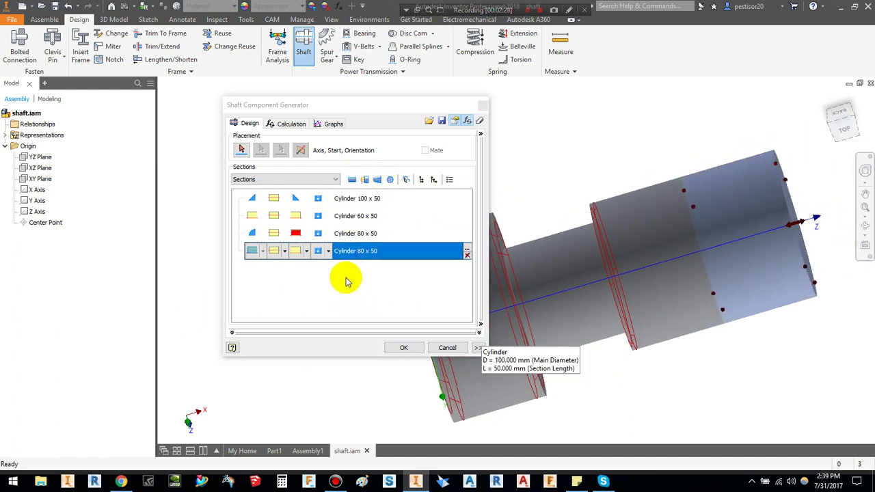
click(467, 249)
click(134, 299)
text(50)
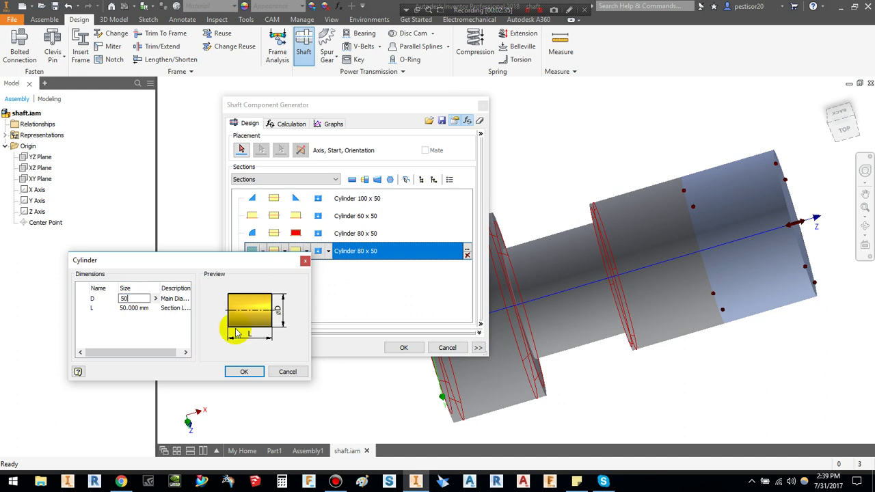
click(147, 309)
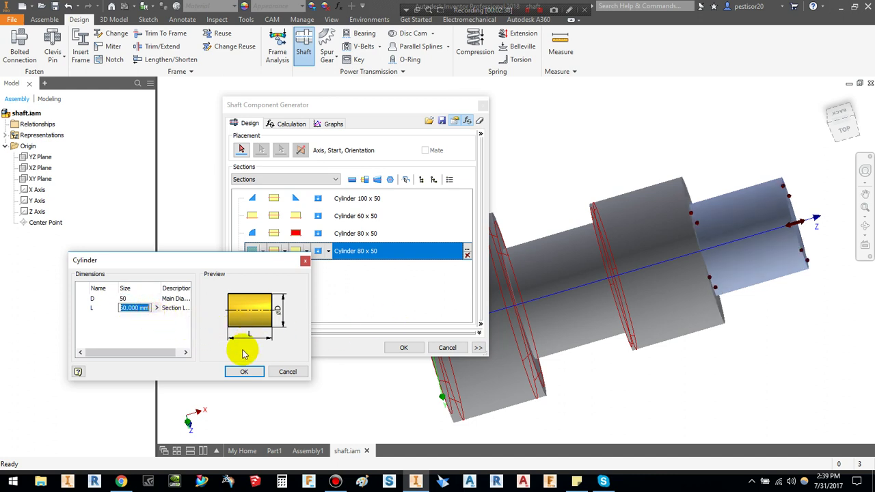
click(243, 372)
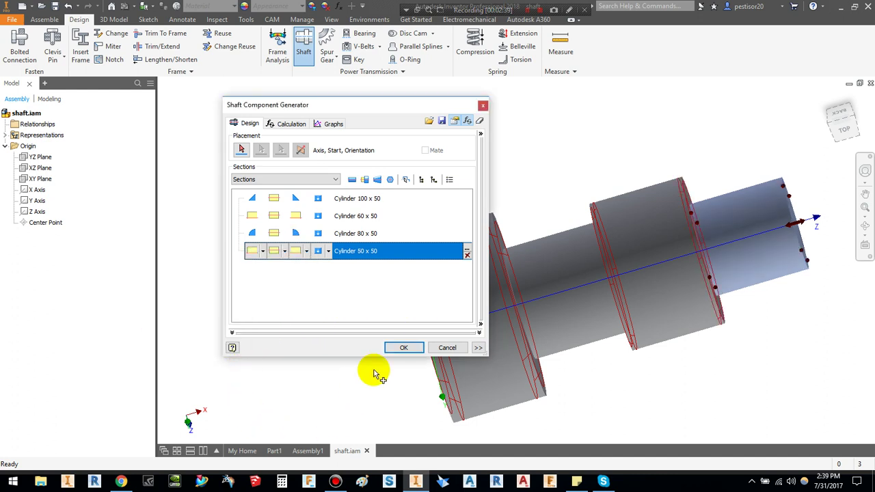
click(406, 349)
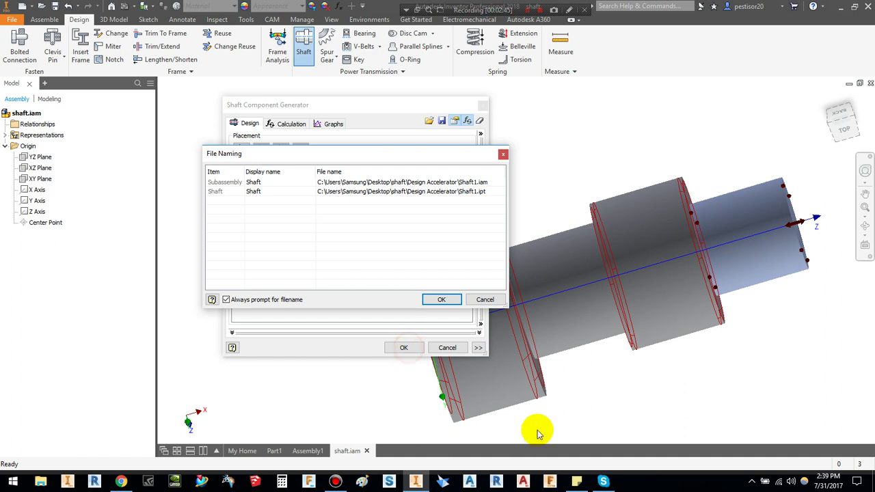
click(442, 301)
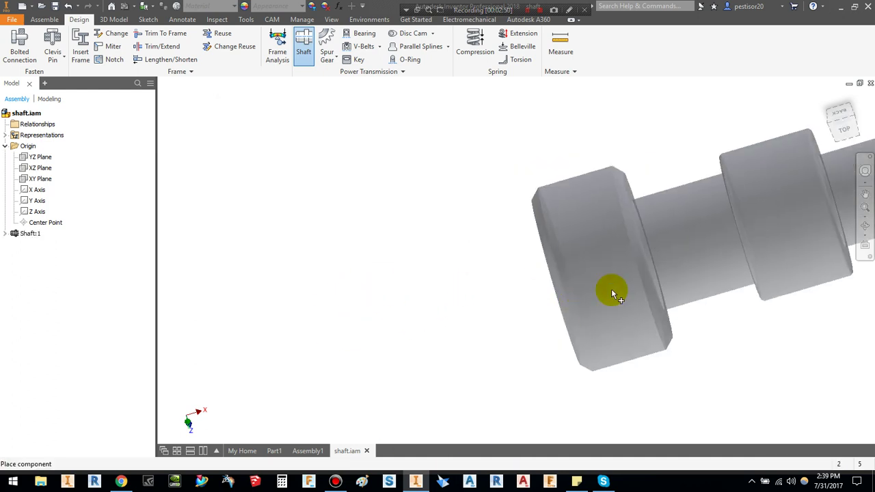
Step: Place the generated shaft in the assembly and orbit to an oblique view
click(301, 290)
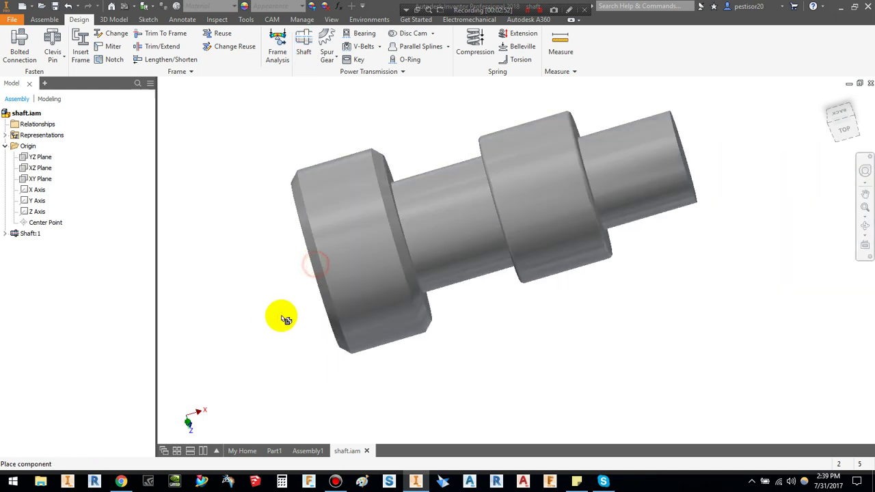
mouse_move(480, 327)
shift+middle_down()
mouse_move(416, 357)
mouse_move(493, 345)
shift+middle_up()
mouse_move(328, 266)
shift+middle_down()
mouse_move(359, 260)
mouse_move(303, 278)
mouse_move(343, 274)
shift+middle_up()
scroll(343, 273, up, 3)
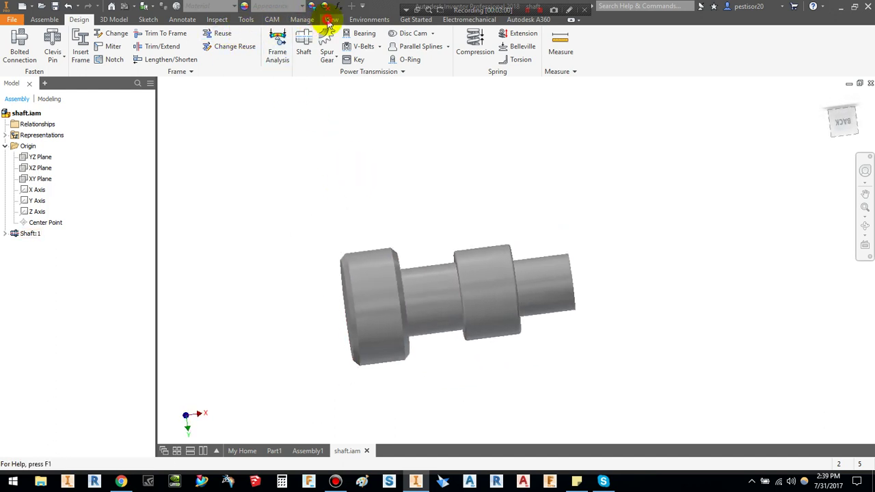
Step: Set the Realistic visual style and Perspective projection, leaving reflections off
click(330, 19)
click(136, 48)
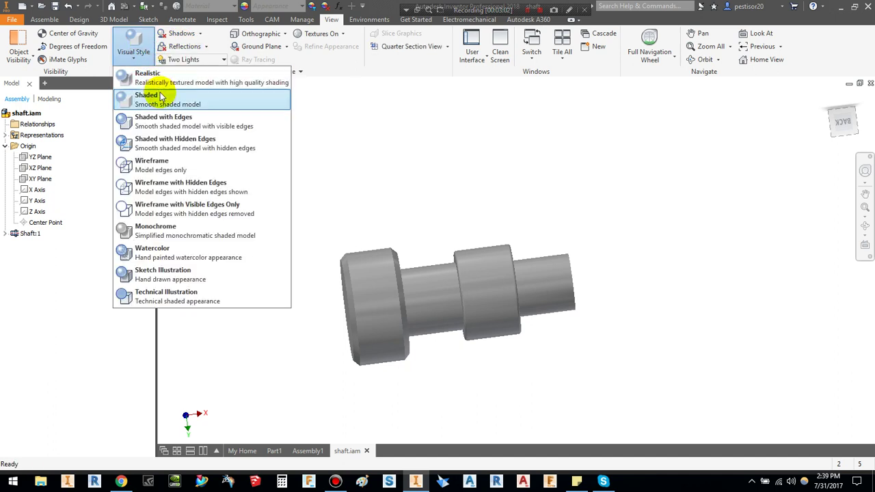
click(152, 77)
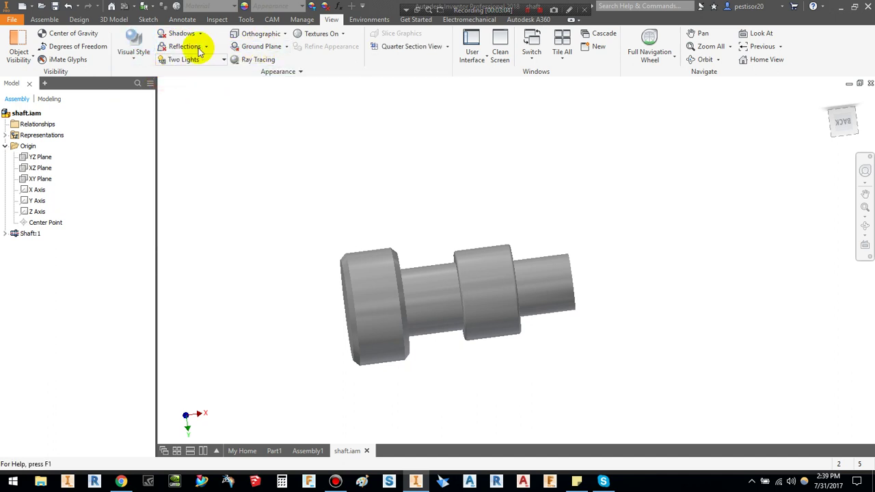
click(270, 38)
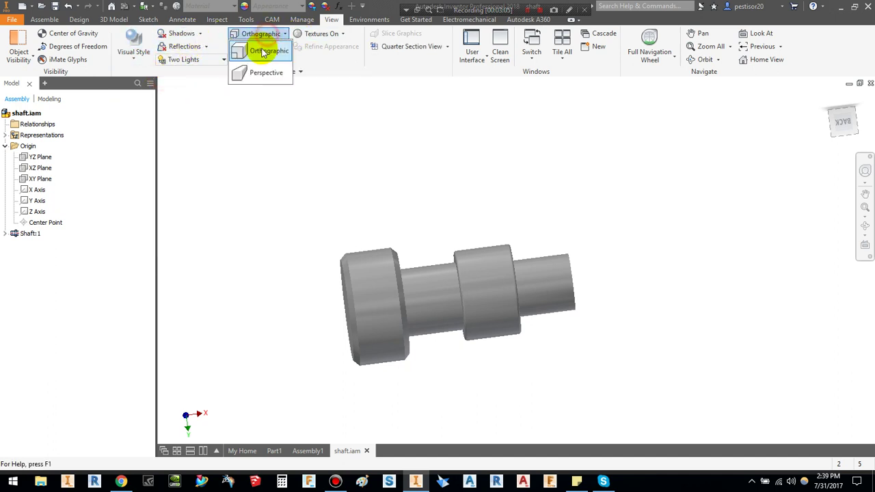
click(264, 73)
click(260, 34)
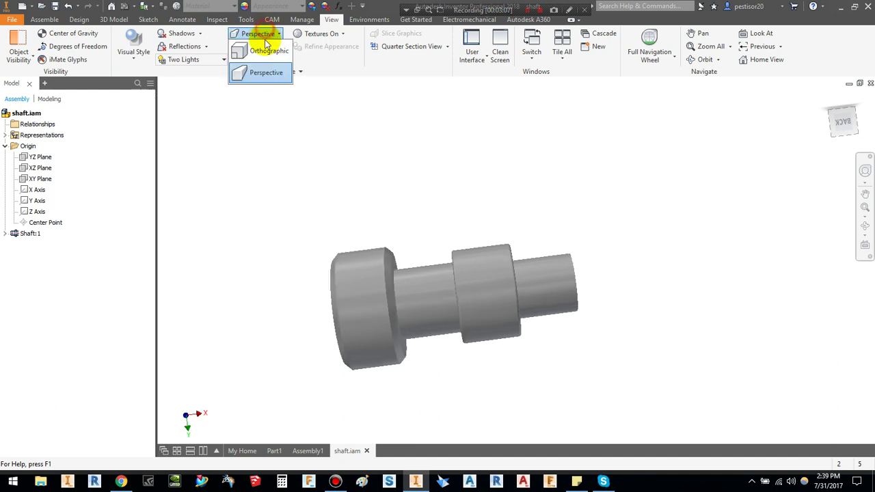
click(264, 71)
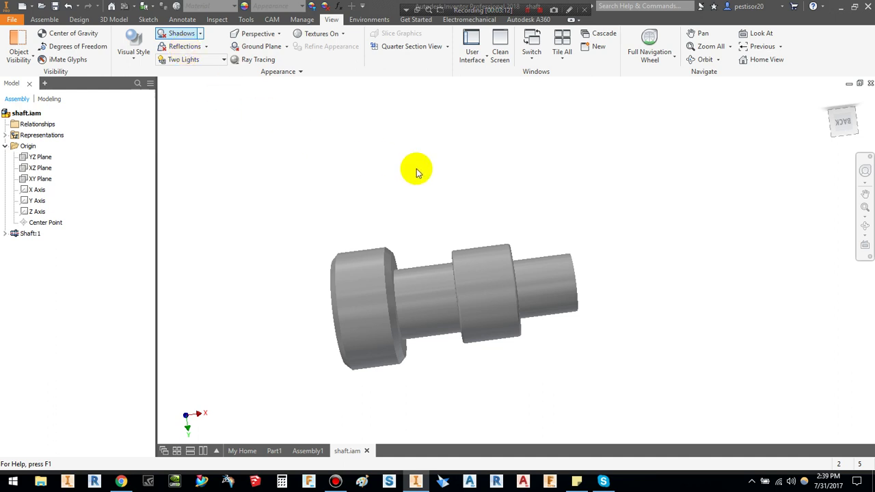
click(179, 46)
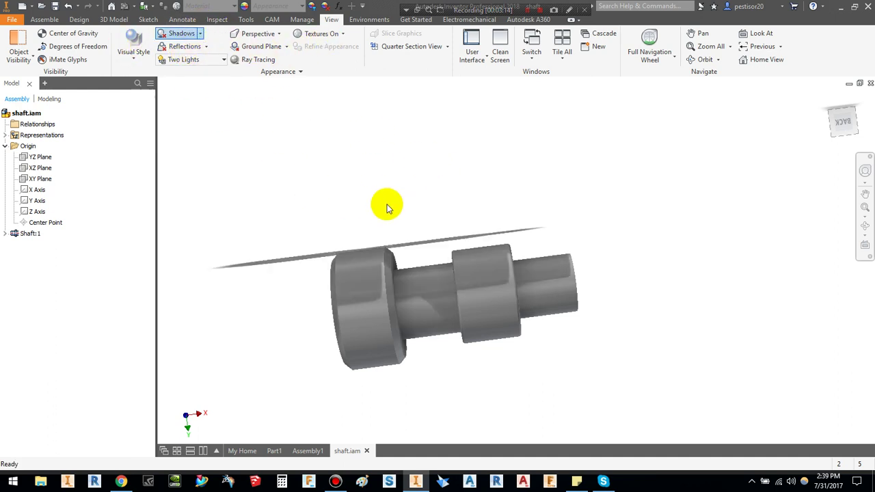
click(179, 34)
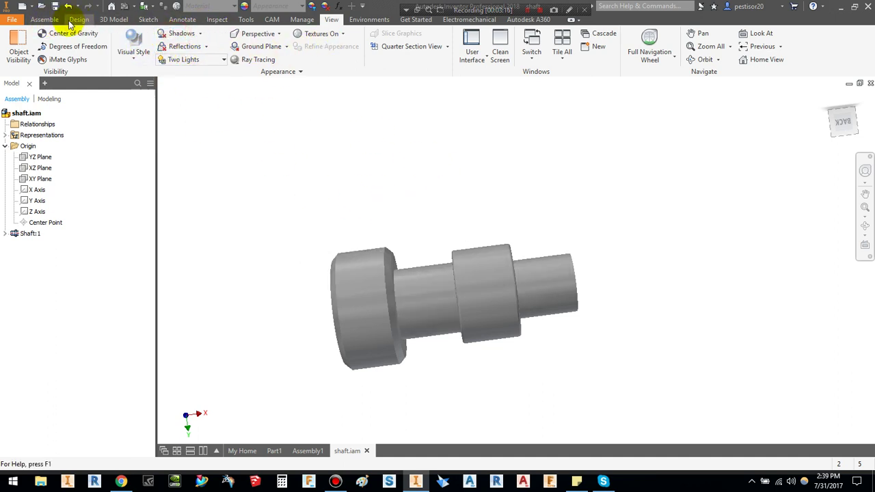
click(80, 21)
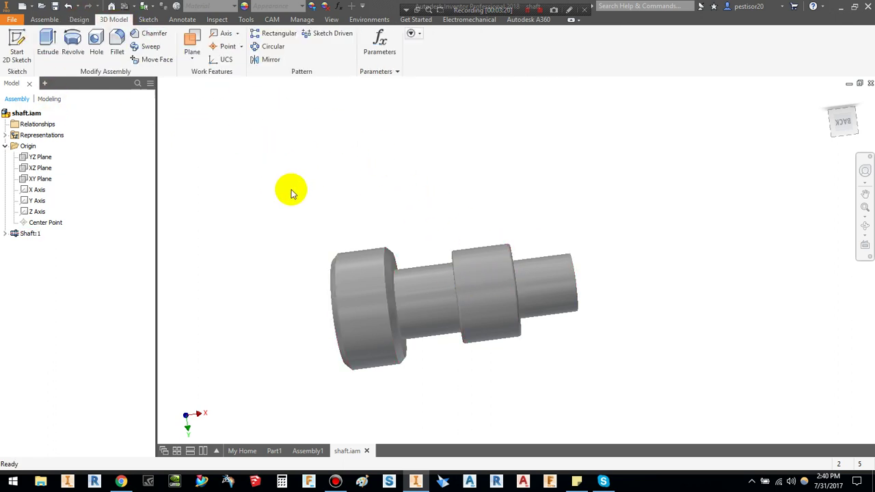
Step: Orbit the shaft to an angled view and launch the Spur Gear generator from Power Transmission
click(79, 19)
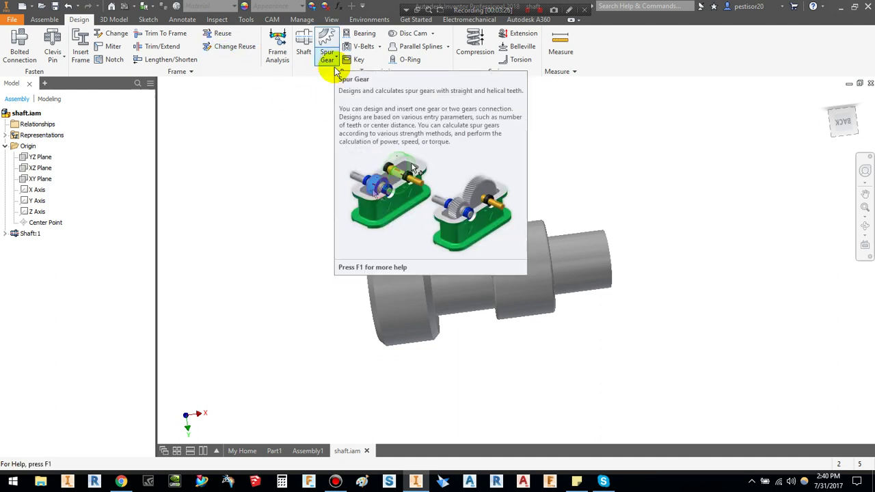
scroll(532, 172, up, 2)
scroll(486, 166, up, 1)
scroll(481, 179, down, 3)
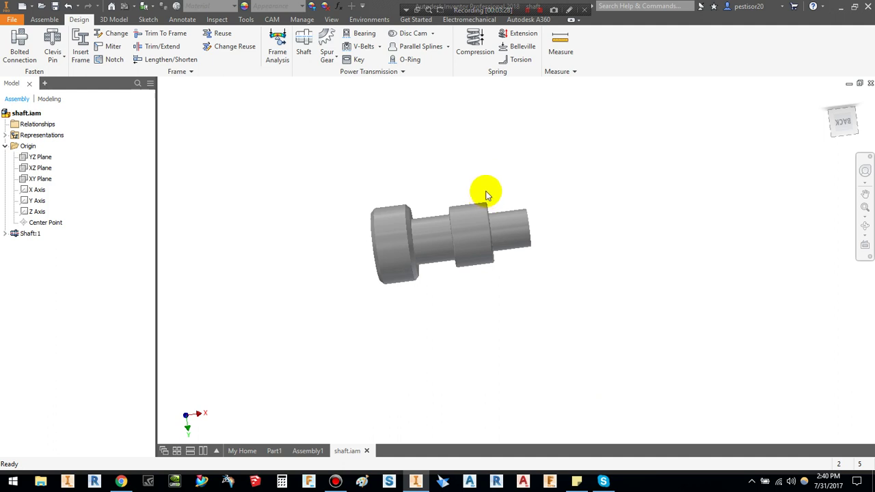
mouse_move(487, 197)
shift+middle_down()
mouse_move(437, 164)
mouse_move(470, 177)
shift+middle_up()
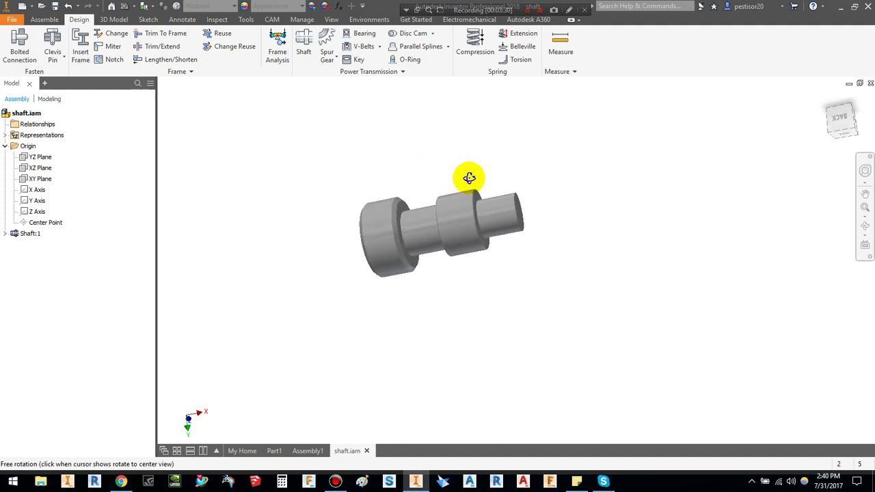
click(336, 60)
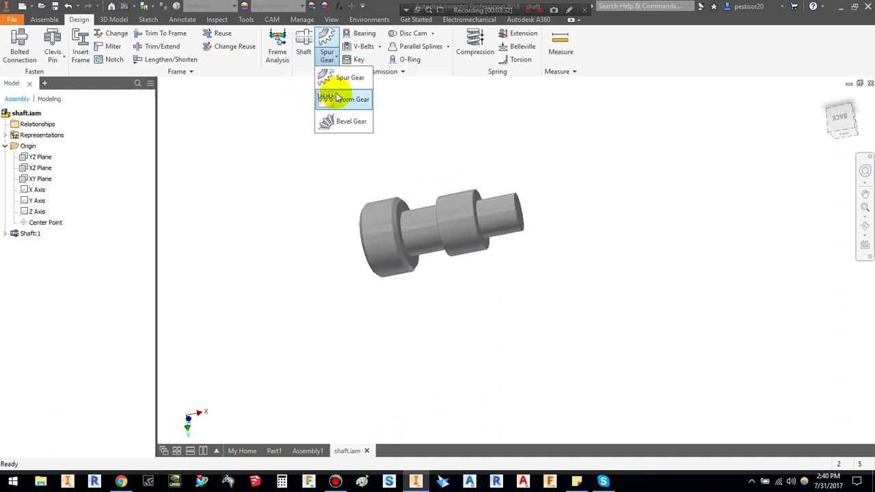
click(345, 78)
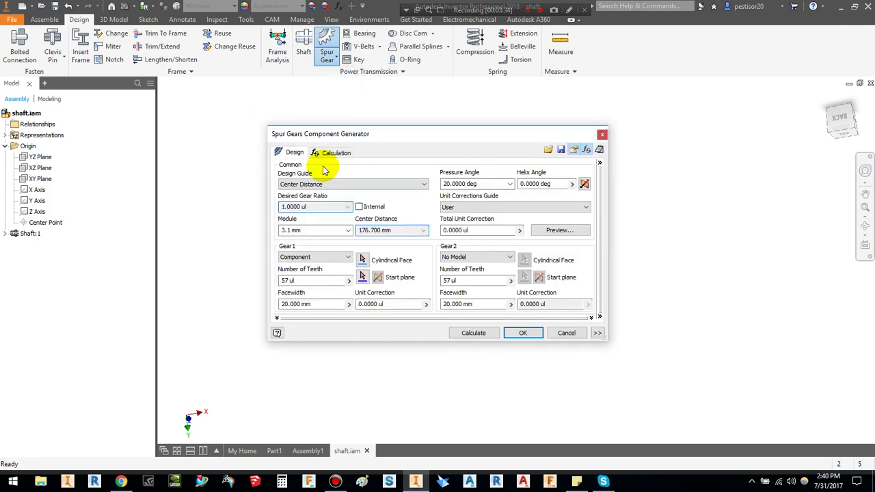
Step: Mount the gear on the shaft's narrow end cylinder, with its start plane on the end face
mouse_move(385, 135)
mouse_down()
mouse_move(214, 59)
mouse_move(132, 46)
mouse_up()
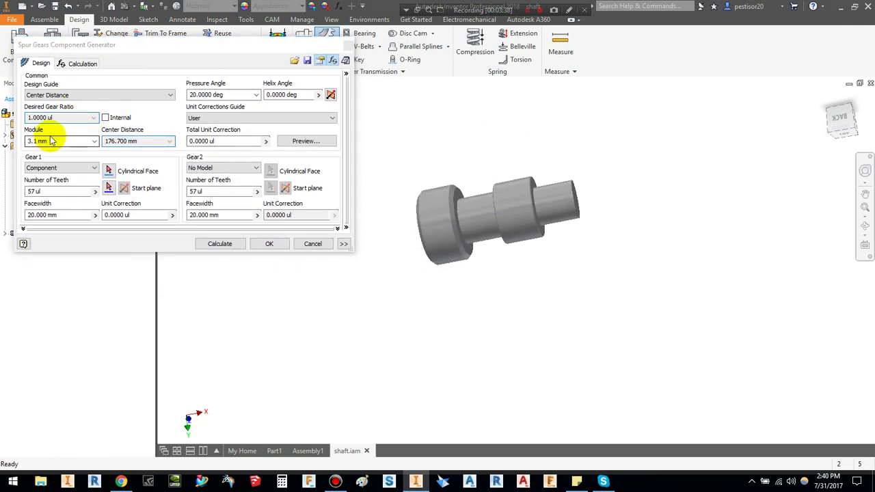
click(108, 169)
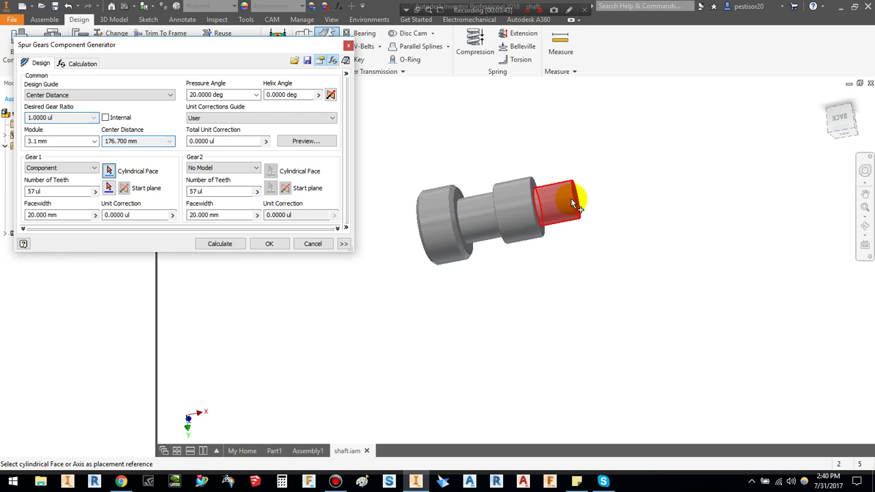
scroll(578, 205, up, 3)
scroll(582, 210, down, 2)
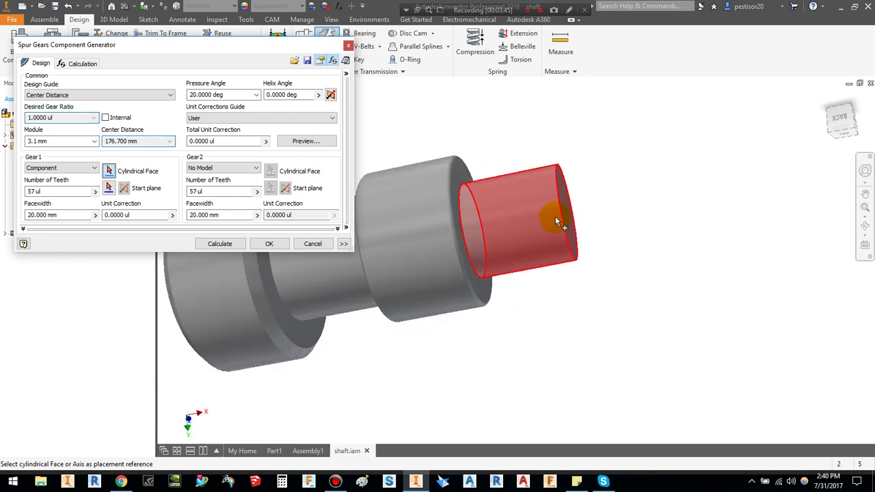
click(534, 246)
click(109, 188)
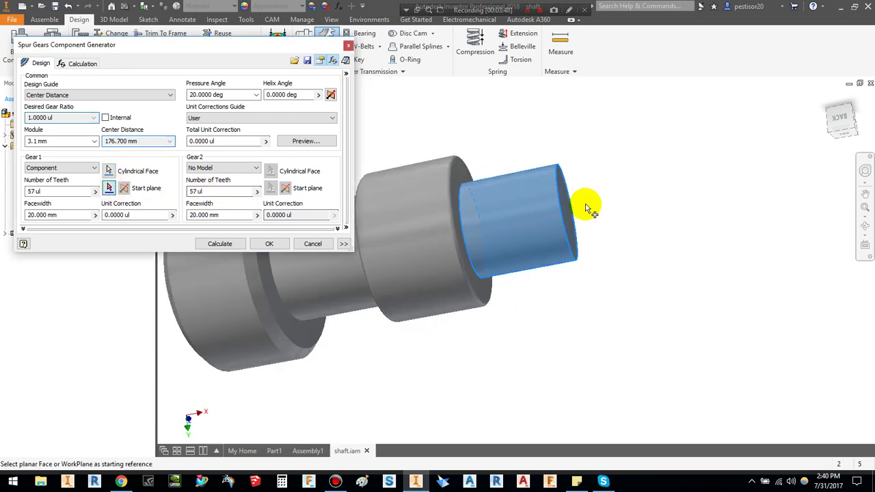
click(560, 207)
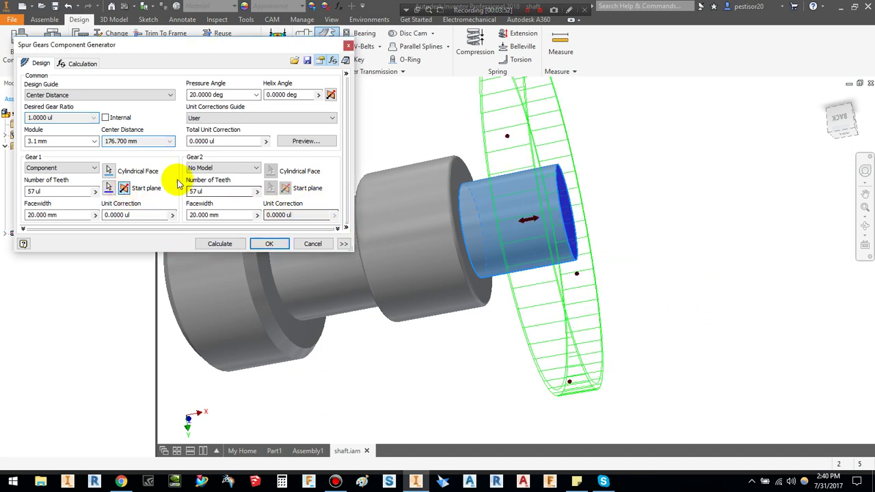
Step: Give Gear1 30 teeth and generate the spur gear, accepting the file names
scroll(553, 245, down, 3)
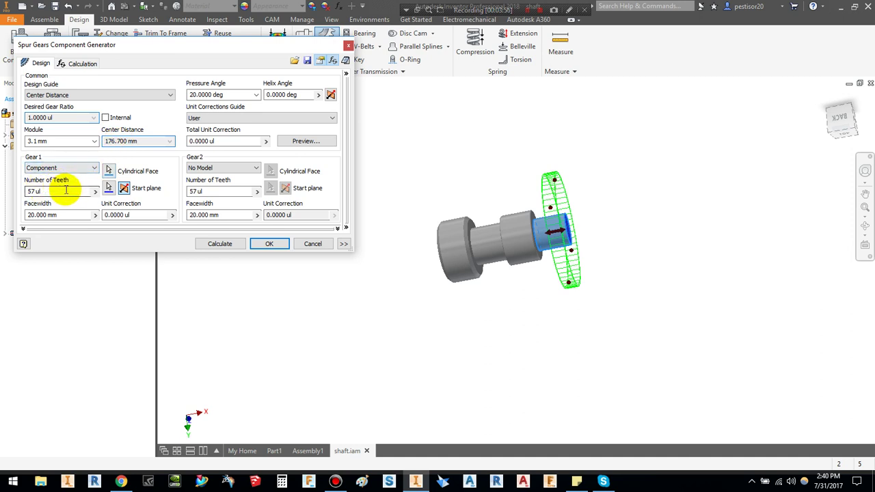
text(50)
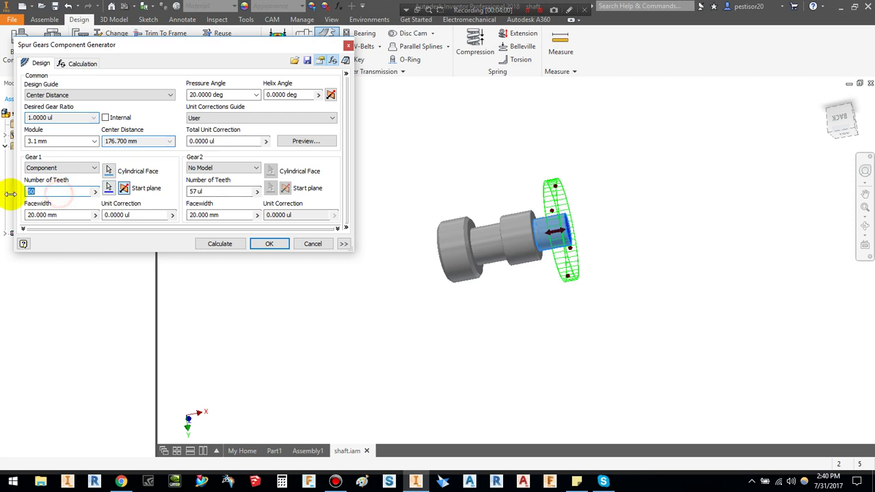
text(30)
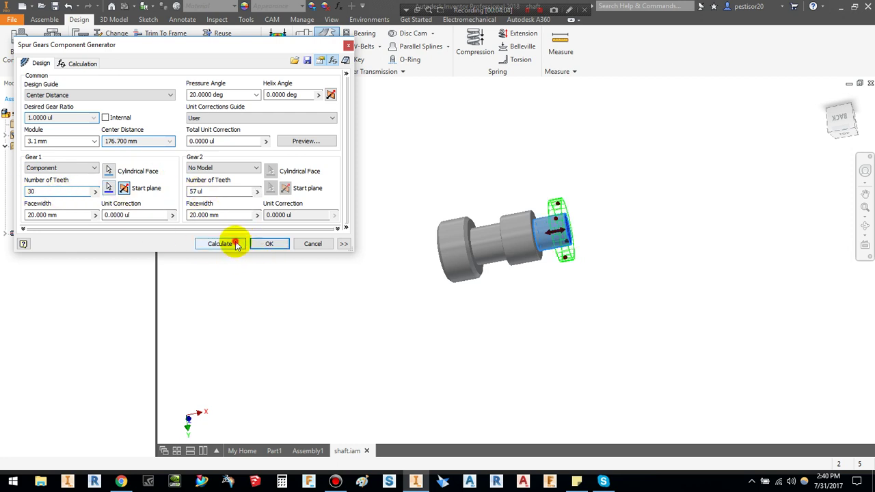
click(269, 244)
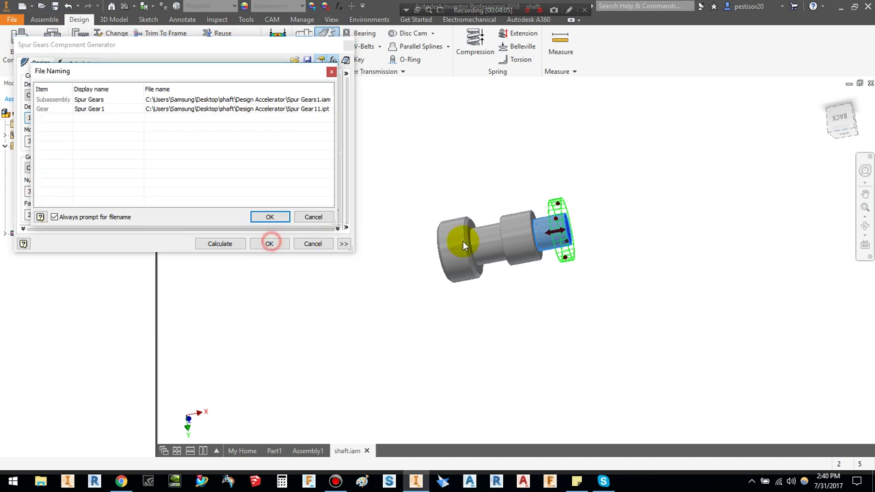
click(286, 217)
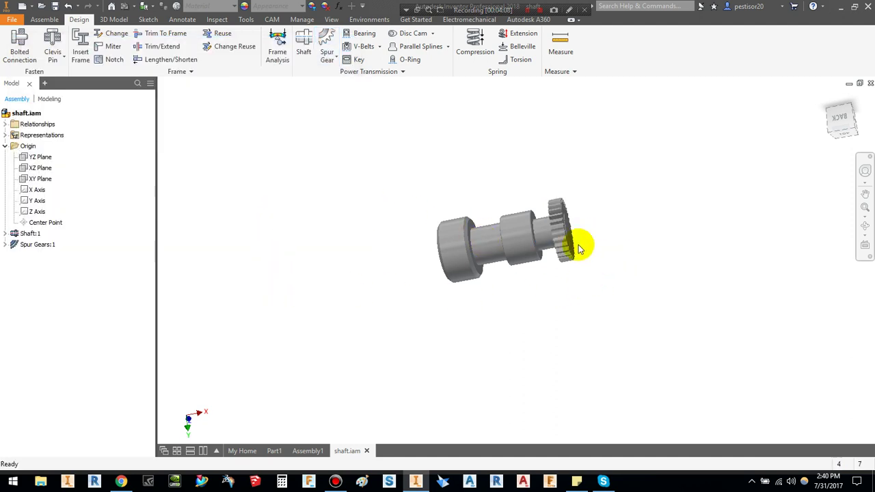
Step: Window-select Shaft:1 and Spur Gears:1 and assign them the Stainless Steel material
scroll(596, 280, up, 3)
mouse_move(625, 276)
shift+middle_down()
mouse_move(615, 286)
mouse_move(625, 292)
mouse_move(591, 283)
shift+middle_up()
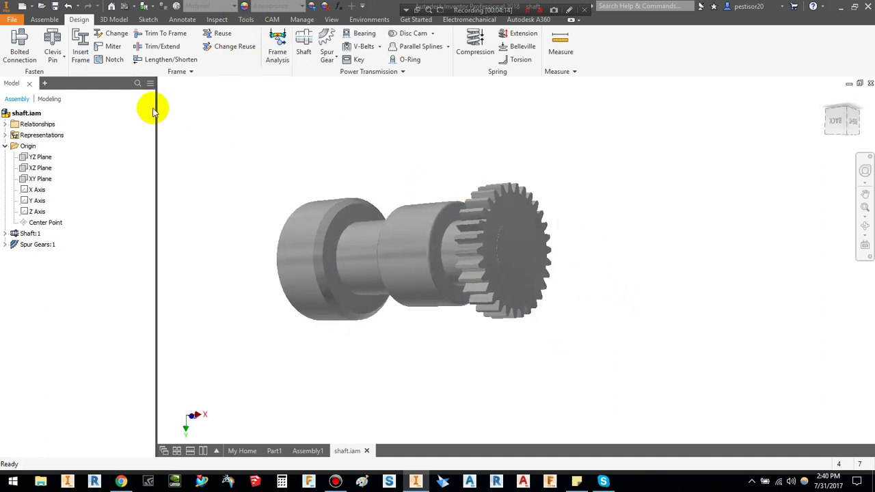
click(31, 113)
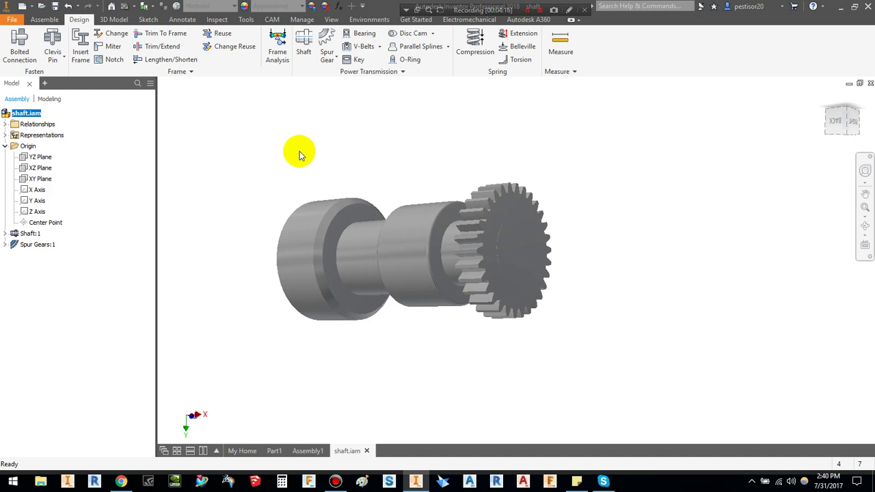
drag(265, 127, 648, 360)
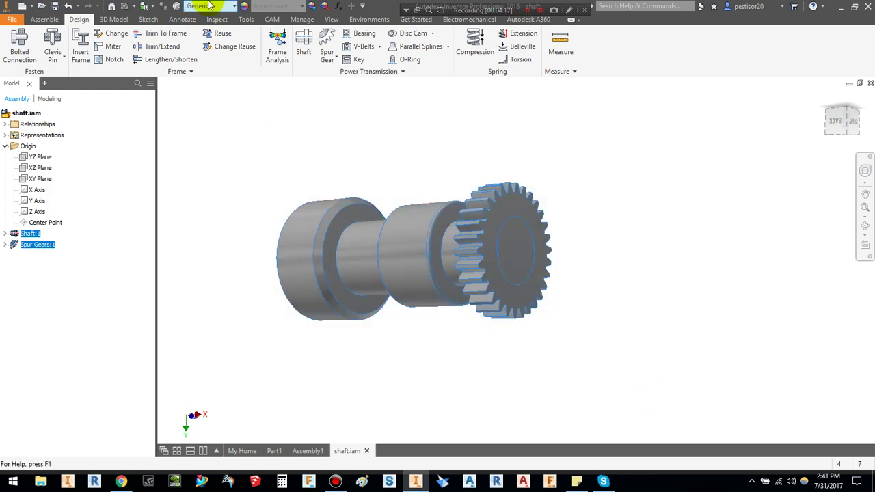
click(232, 7)
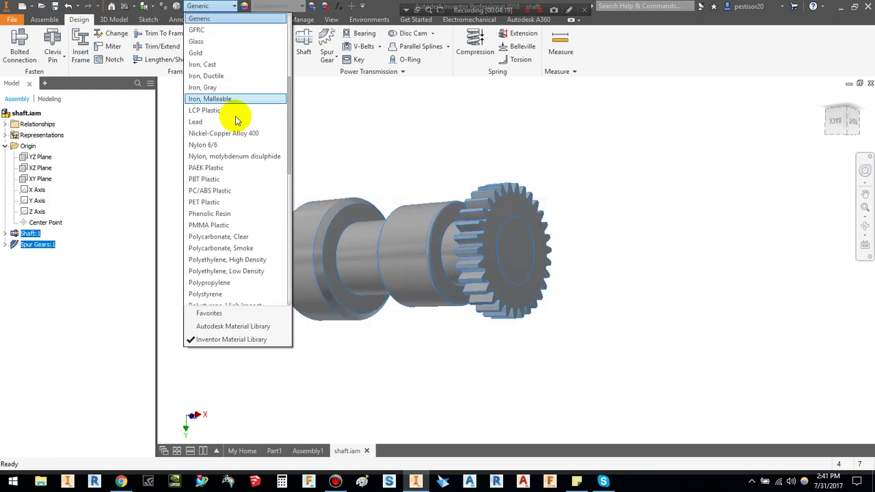
scroll(216, 236, down, 2)
scroll(216, 236, down, 1)
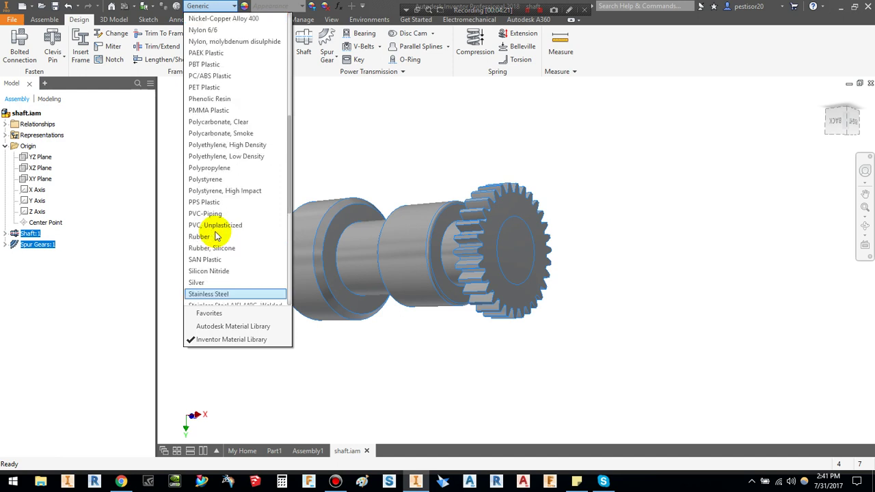
click(222, 295)
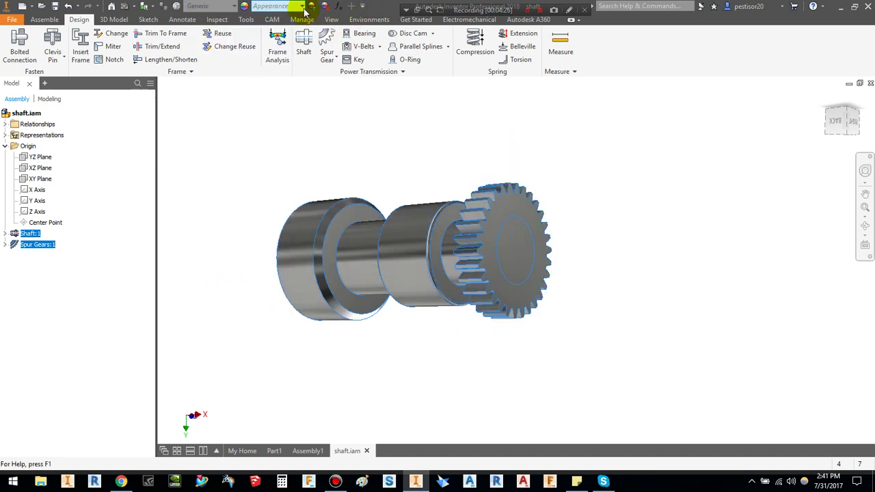
Step: After a stray glossy blue paint pick, apply Gold - Metal appearance to Shaft:1 and Spur Gears:1
click(273, 6)
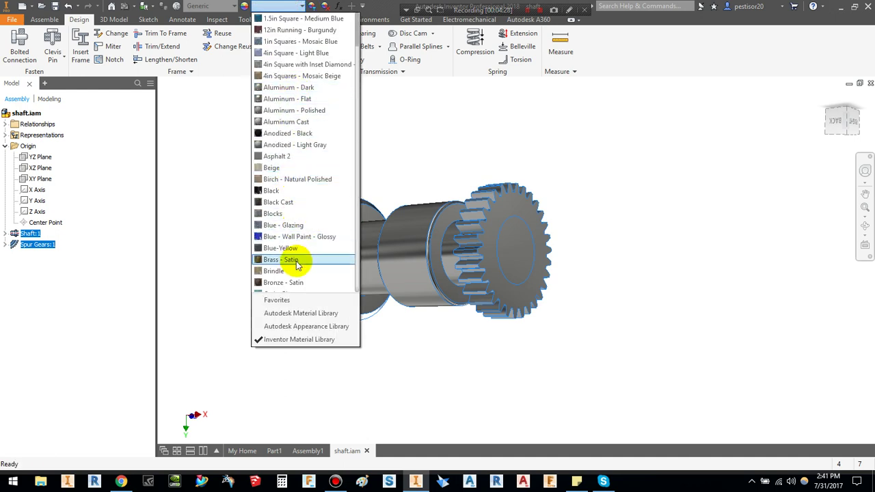
click(297, 236)
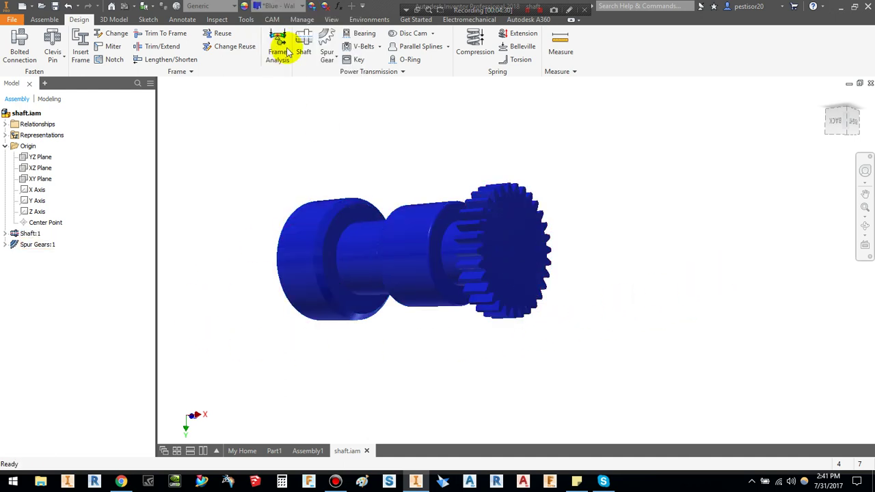
drag(256, 124, 722, 420)
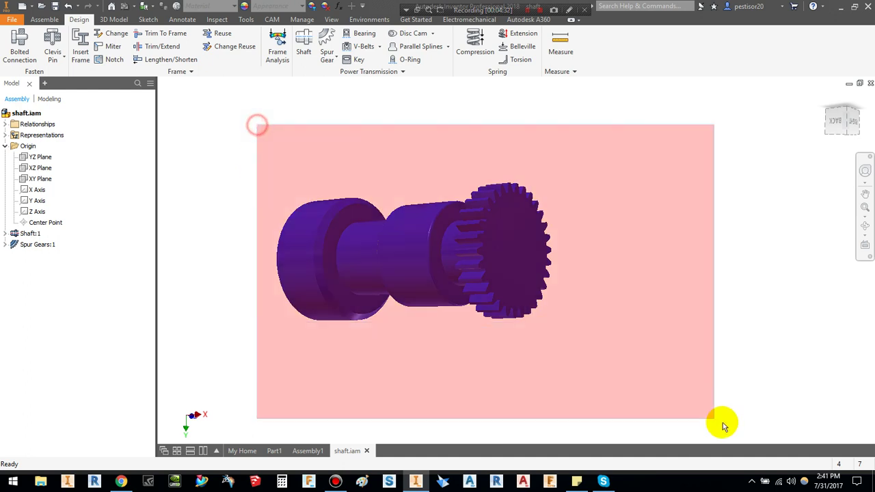
click(301, 6)
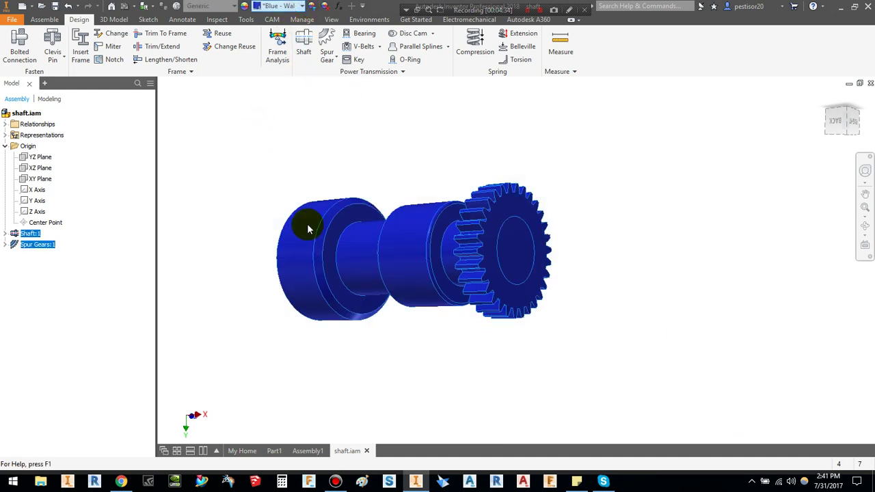
scroll(295, 229, down, 3)
scroll(288, 245, down, 3)
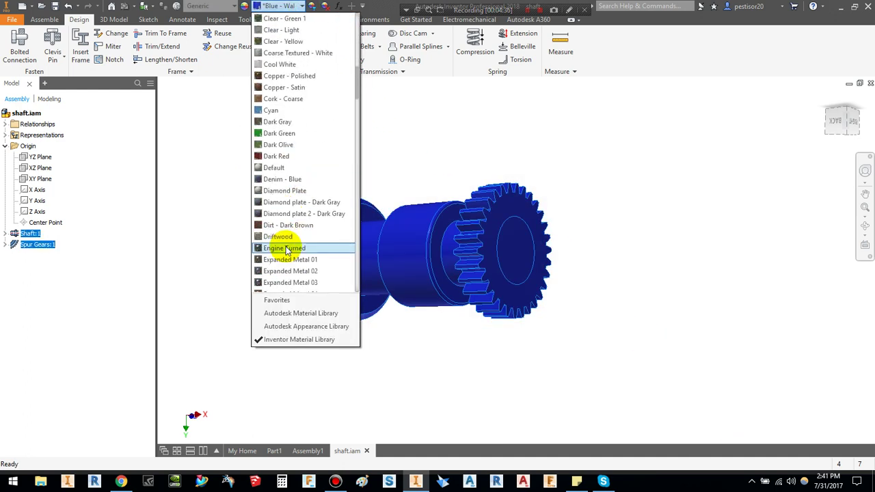
scroll(291, 253, down, 4)
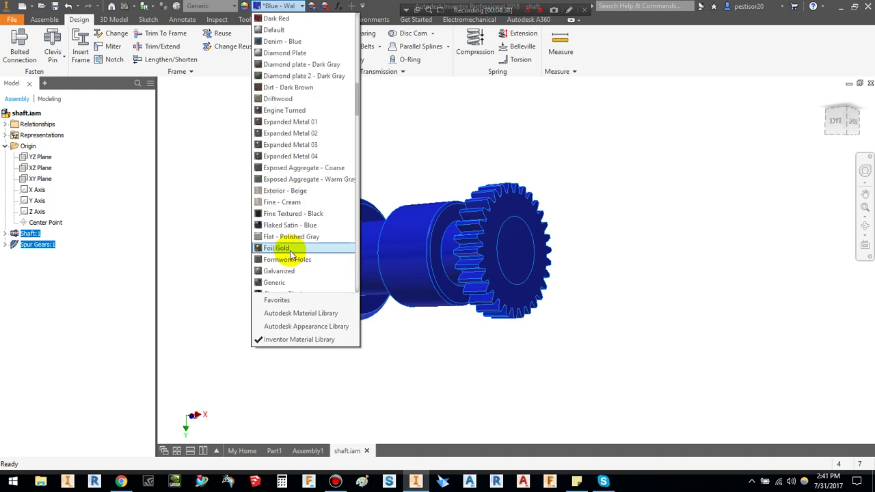
scroll(291, 200, down, 4)
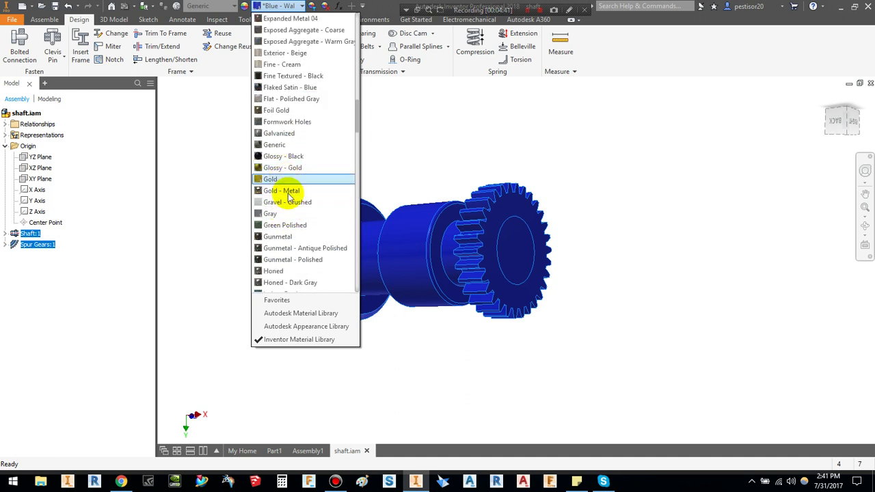
click(291, 192)
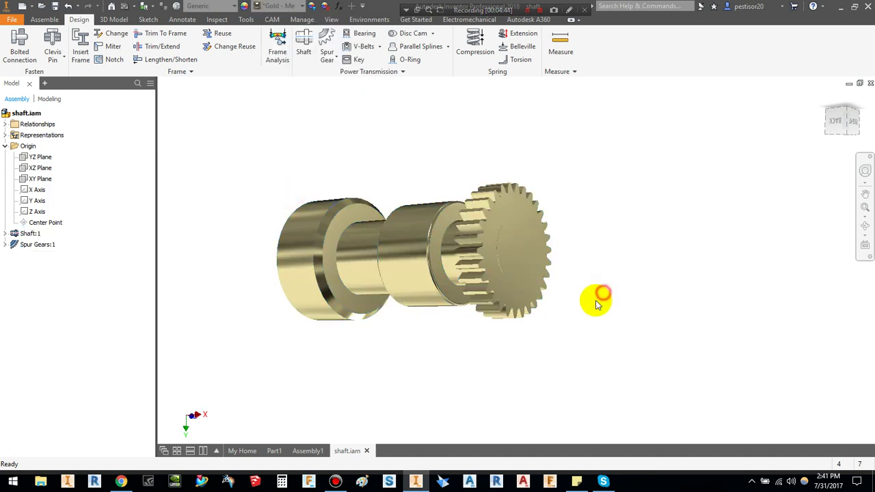
mouse_move(473, 344)
shift+middle_down()
mouse_move(512, 324)
mouse_move(545, 272)
mouse_move(512, 225)
shift+middle_up()
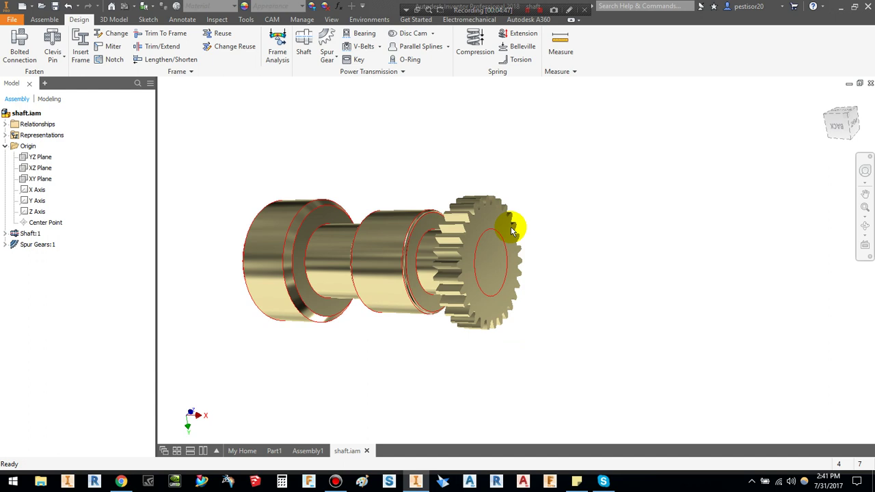
Step: Start a Key connection with the shaft cylinder and end face as shaft groove references
click(355, 61)
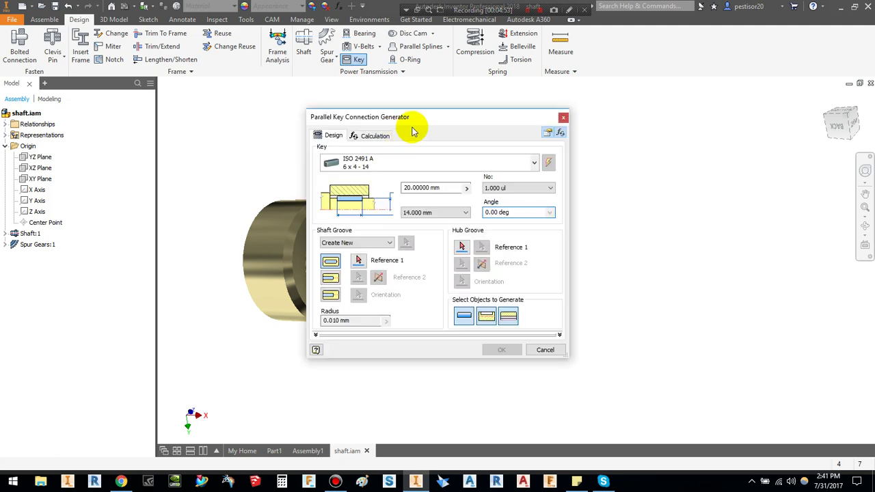
drag(412, 127, 170, 61)
middle_drag(540, 274, 464, 270)
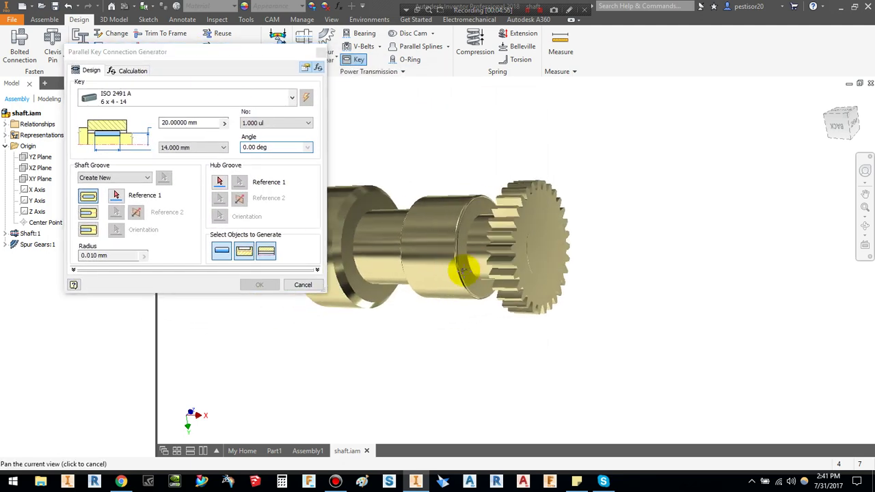
scroll(571, 238, down, 2)
scroll(571, 239, down, 2)
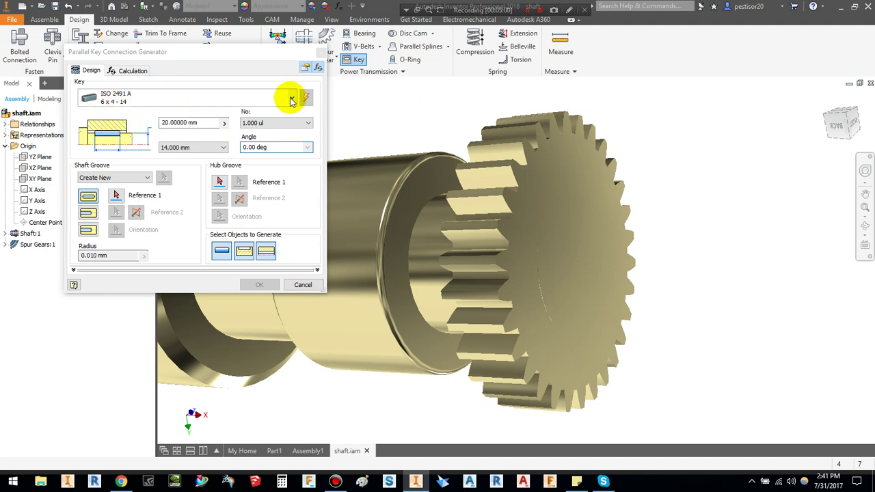
click(117, 197)
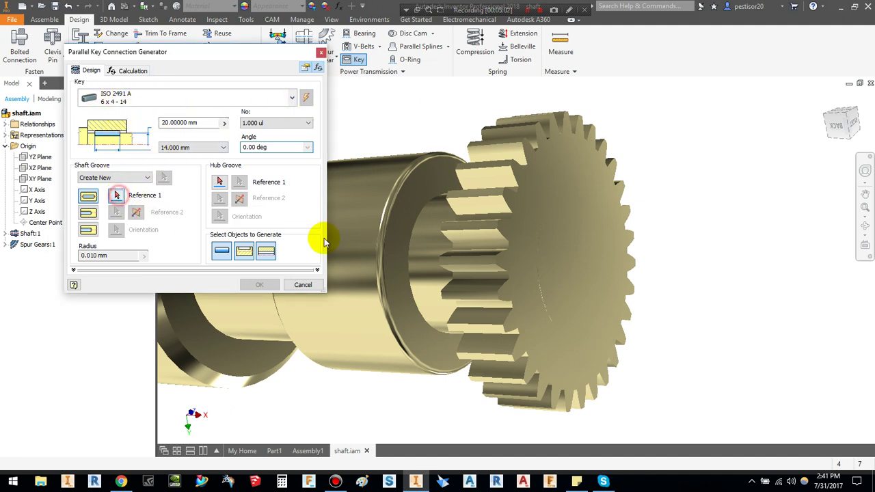
click(545, 252)
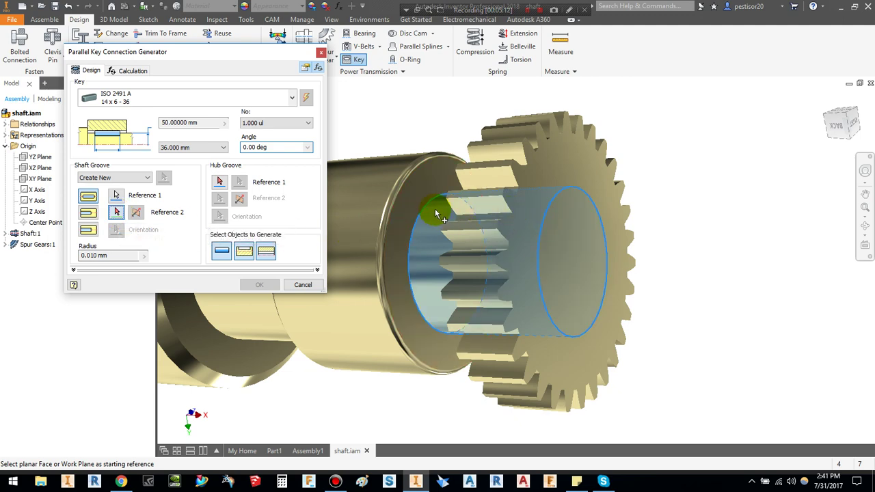
click(545, 218)
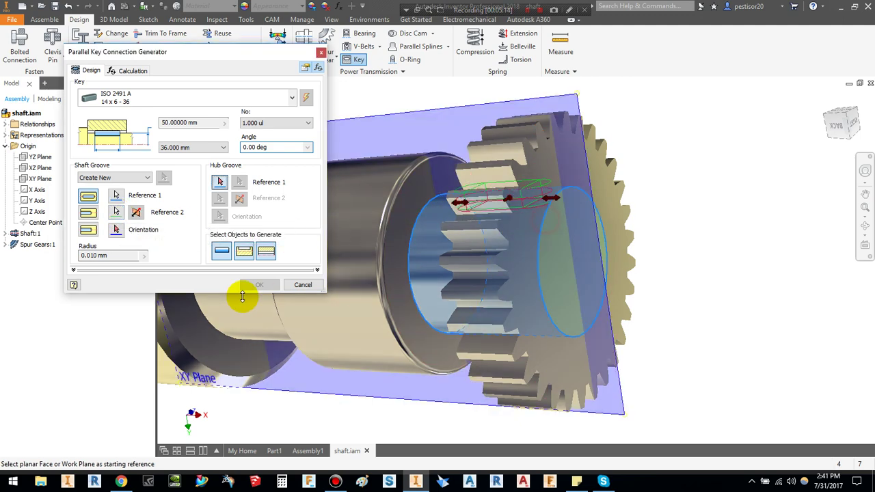
Step: Orient the shaft groove to the XY Plane, previewing a 14 x 6 - 36 key
mouse_move(491, 248)
shift+middle_down()
mouse_move(521, 287)
mouse_move(518, 299)
shift+middle_up()
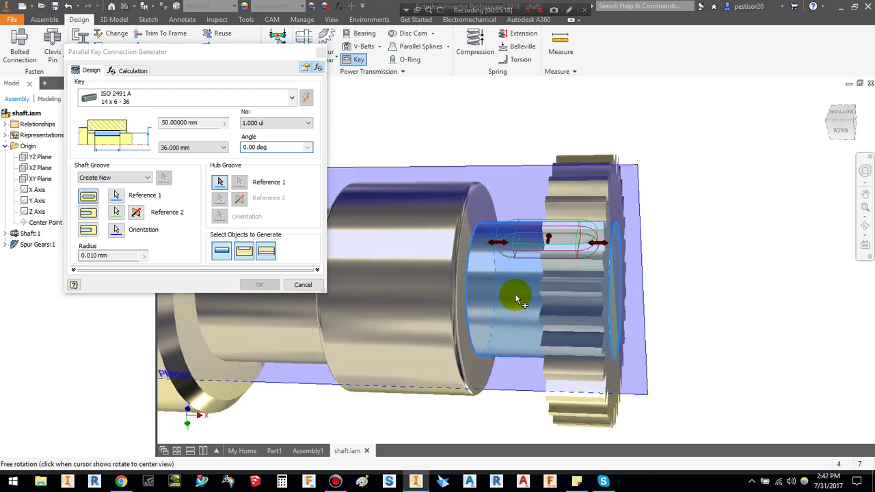
click(540, 242)
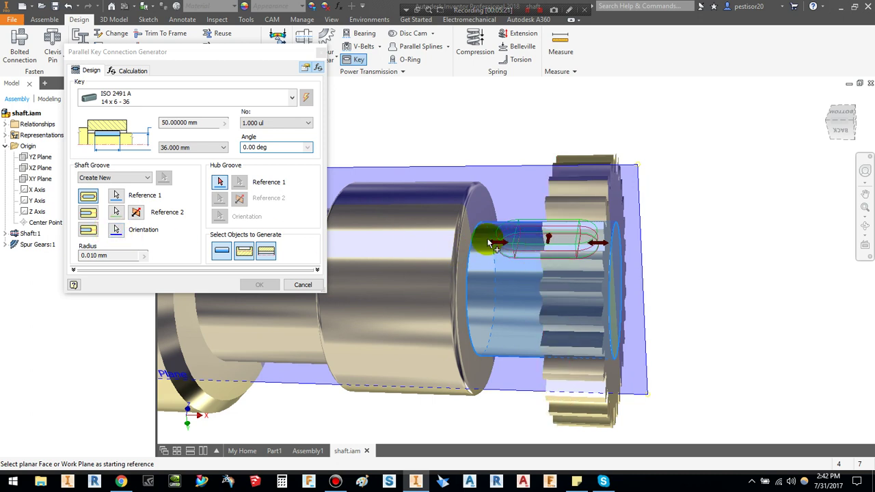
click(116, 231)
mouse_move(618, 267)
shift+middle_down()
mouse_move(551, 279)
mouse_move(550, 301)
mouse_move(561, 249)
shift+middle_up()
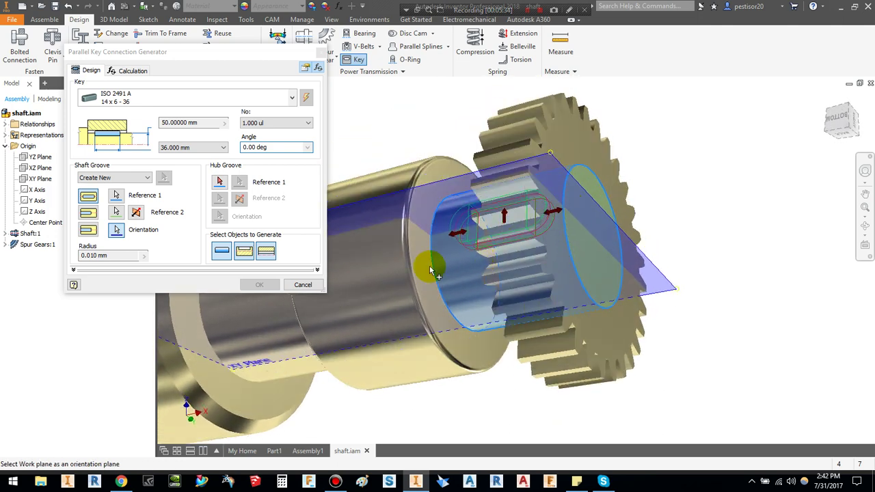
click(116, 231)
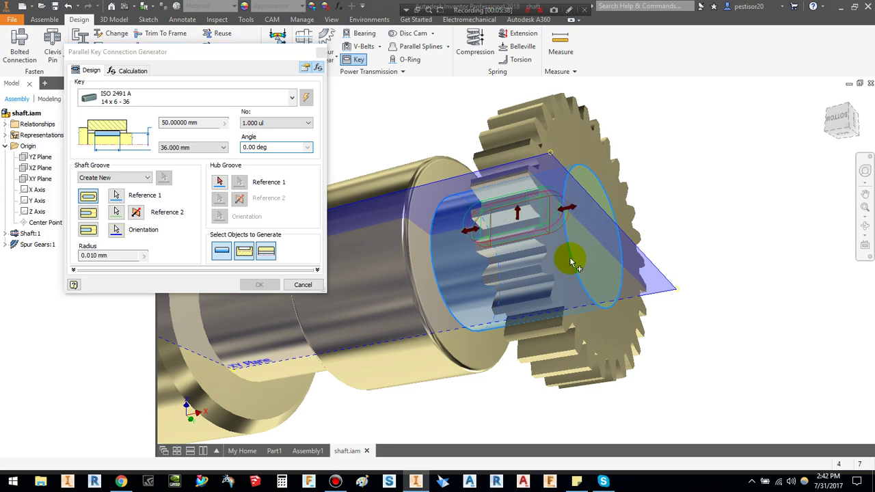
shift+middle_drag(572, 263, 585, 214)
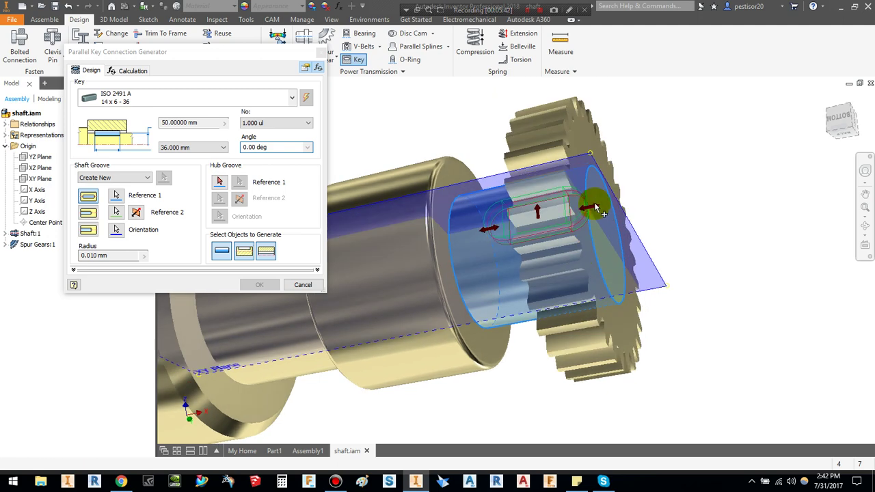
Step: Set the hub groove references to the gear bore face and the key's end point
click(220, 181)
mouse_move(571, 272)
shift+middle_down()
mouse_move(594, 330)
mouse_move(503, 164)
shift+middle_up()
click(504, 159)
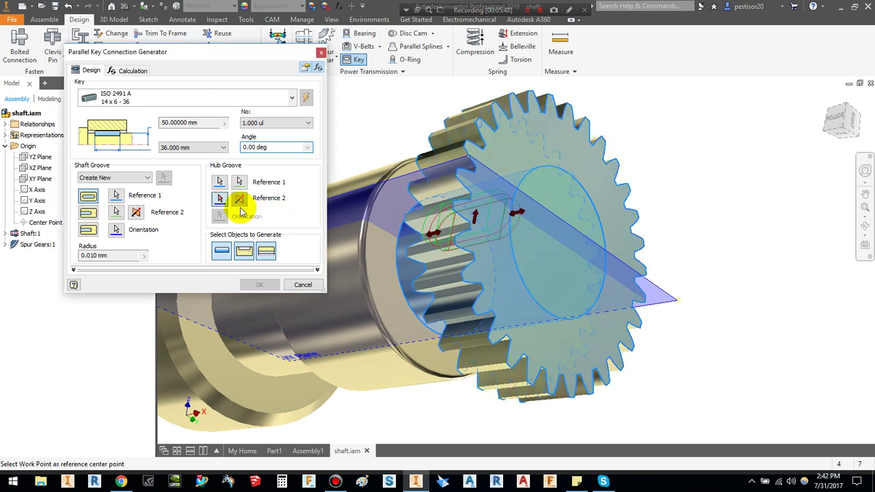
click(507, 216)
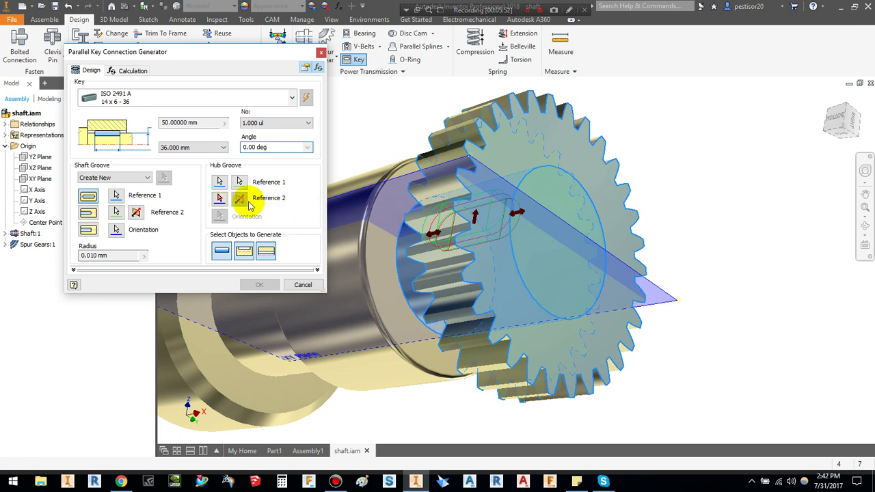
click(217, 199)
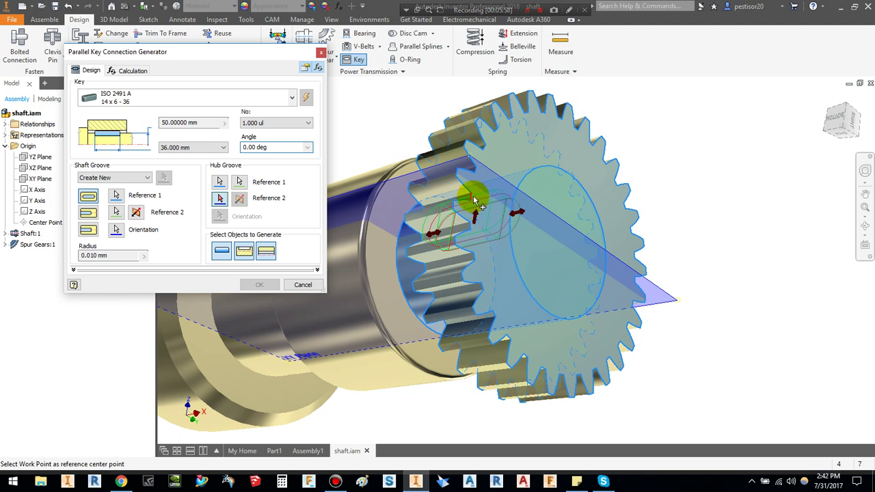
click(474, 197)
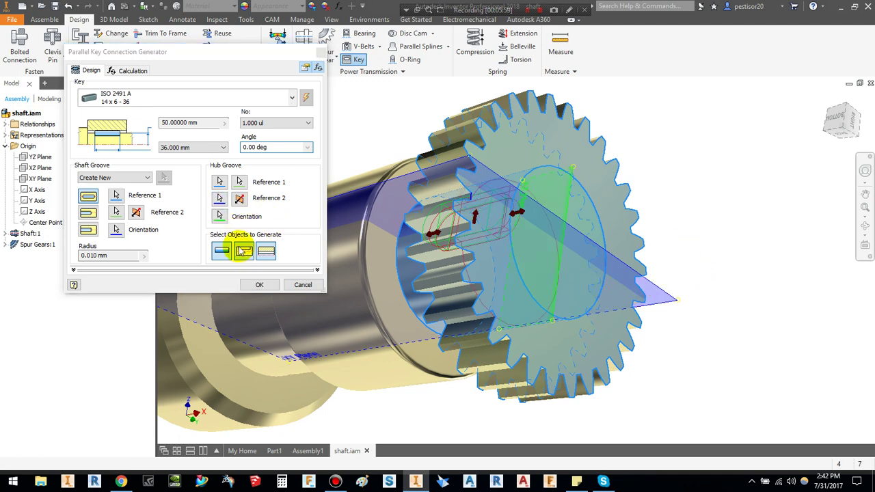
click(219, 217)
Step: Generate the key connection, accept its file names, and select Spur Gears:1
click(254, 286)
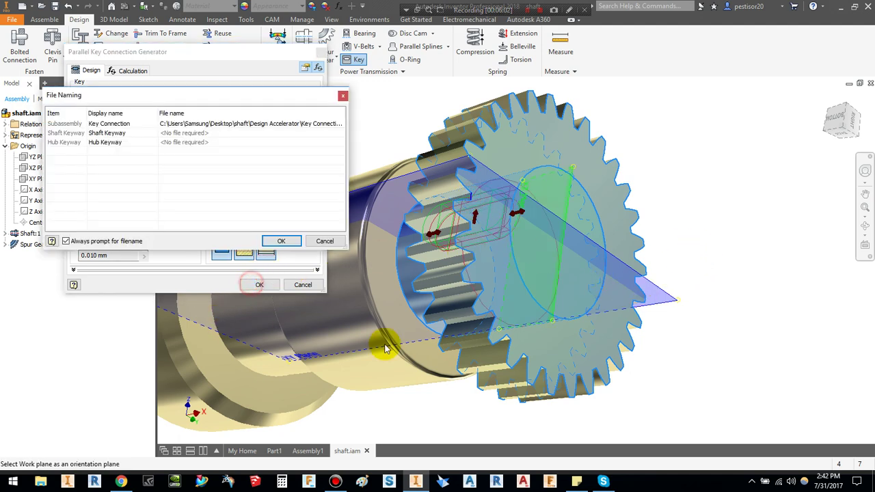
click(282, 242)
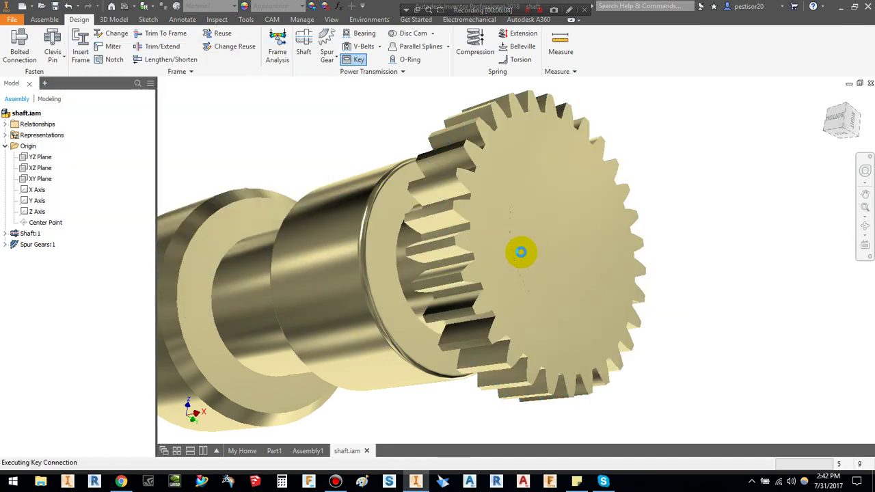
shift+middle_drag(622, 251, 694, 259)
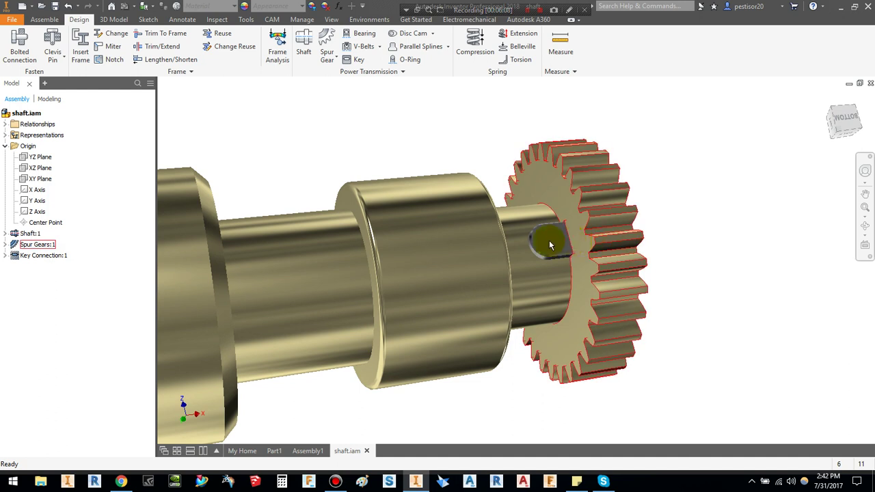
click(547, 245)
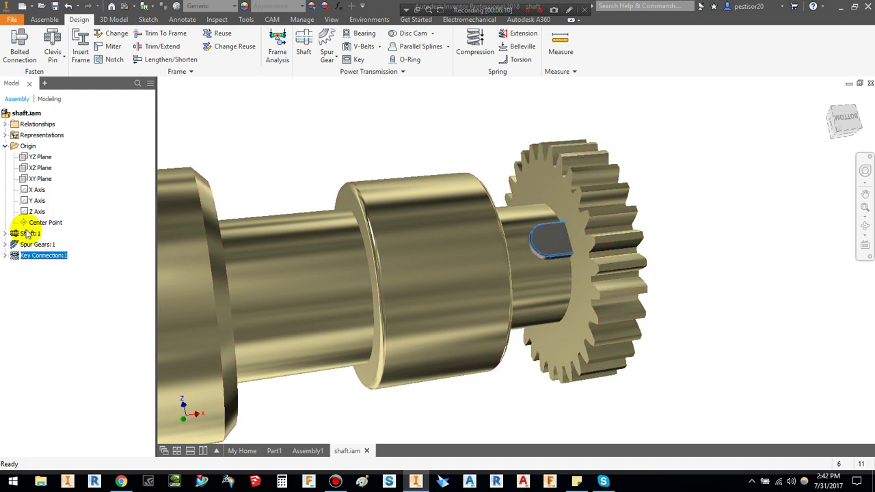
click(560, 248)
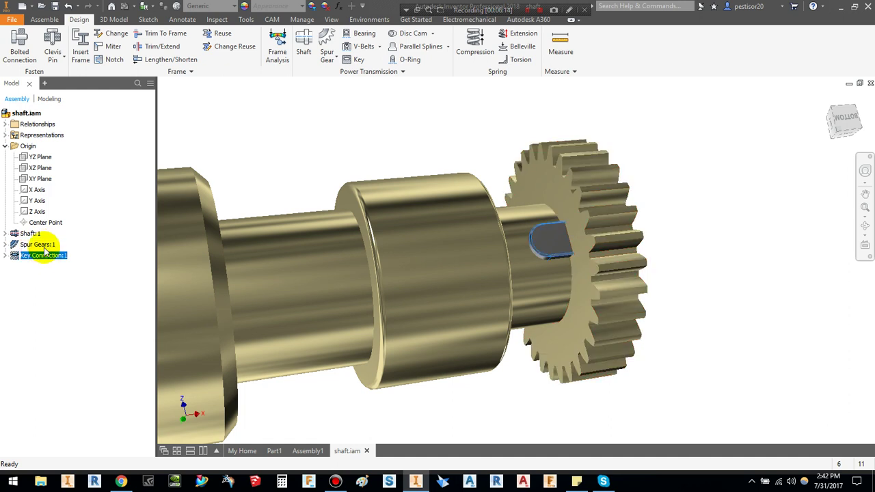
Step: Give Spur Gears:1 the Light Red appearance and Key Connection:1 the Magenta appearance
click(301, 6)
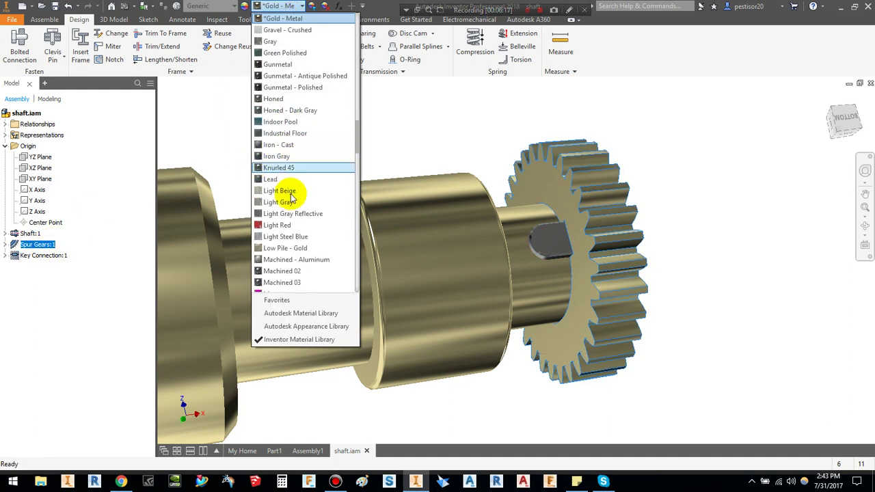
click(277, 225)
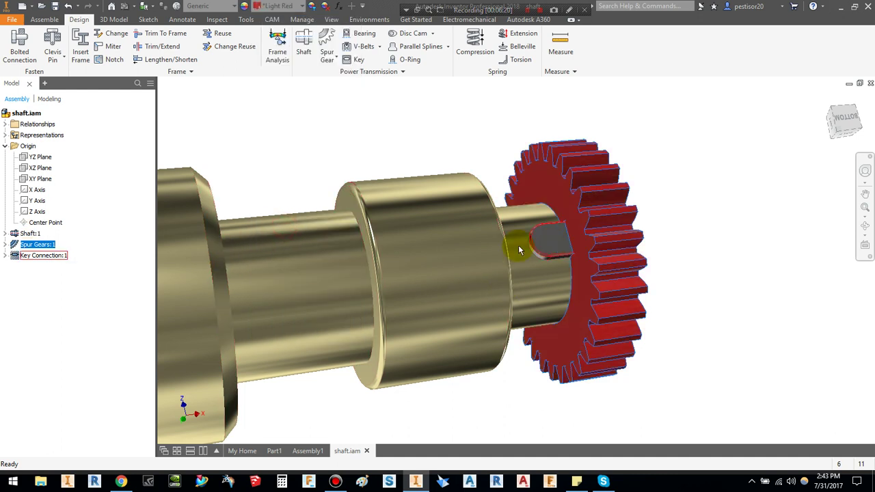
click(26, 257)
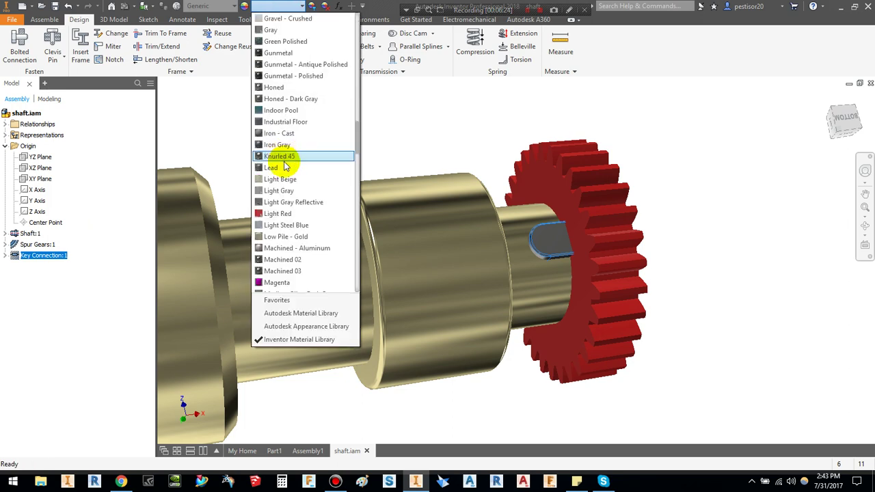
click(293, 284)
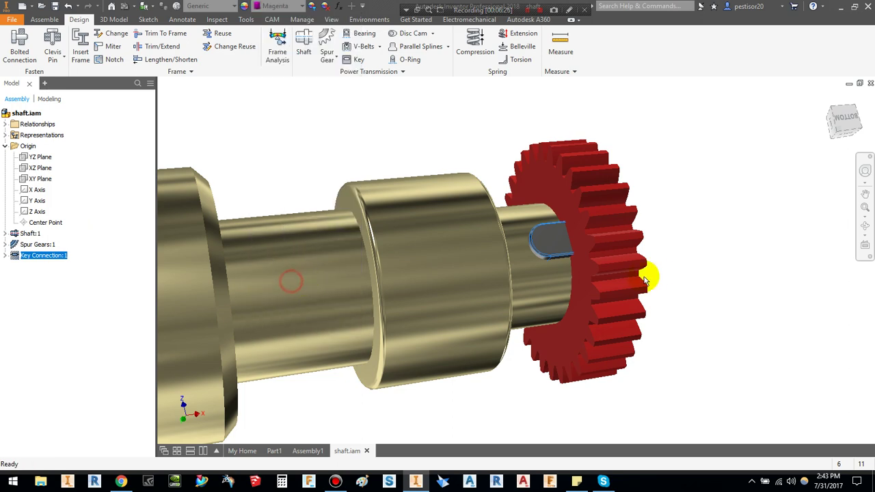
scroll(677, 273, up, 2)
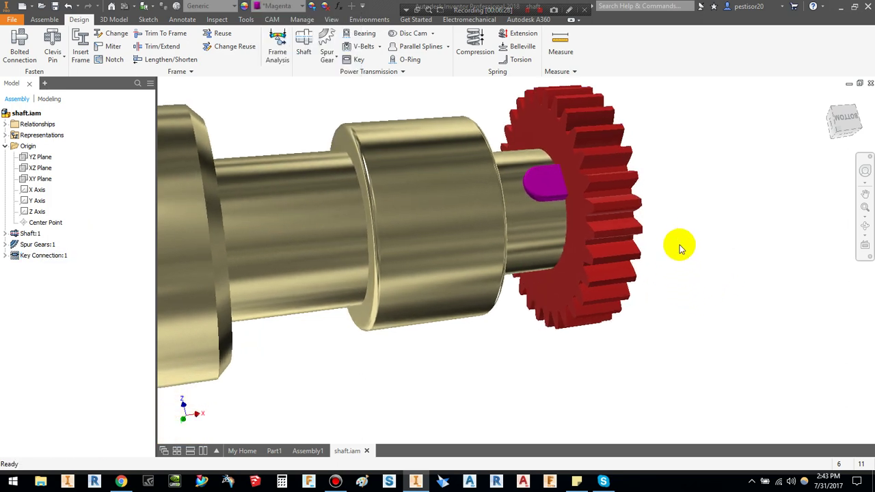
scroll(677, 274, up, 3)
Step: Zoom and orbit the assembly to a side view of the shaft and gear
shift+middle_drag(678, 276, 552, 273)
scroll(629, 201, down, 2)
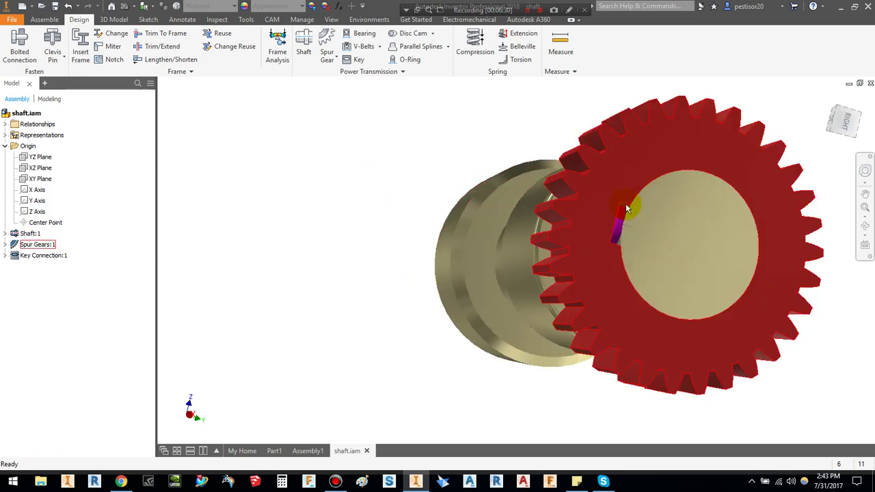
scroll(645, 250, down, 3)
scroll(378, 180, down, 3)
scroll(378, 180, up, 3)
shift+middle_drag(387, 205, 617, 226)
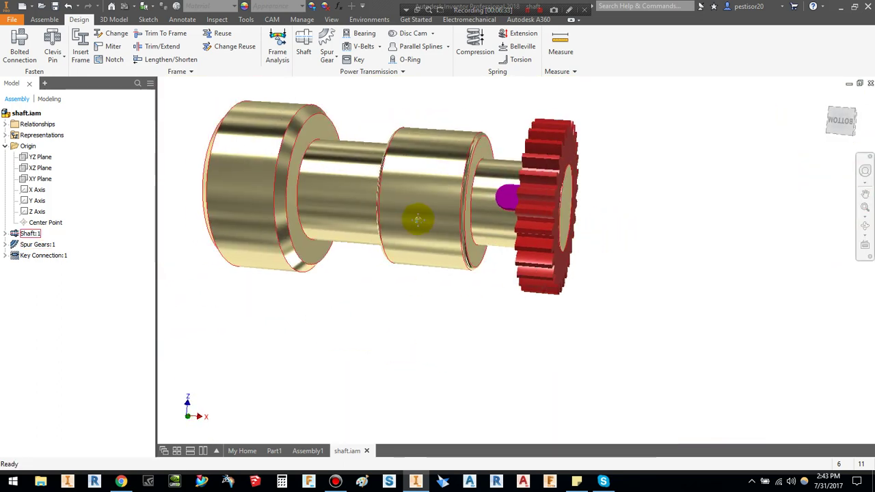
mouse_move(416, 219)
shift+middle_down()
mouse_move(468, 245)
mouse_move(513, 249)
mouse_move(404, 243)
mouse_move(362, 303)
mouse_move(430, 314)
mouse_move(412, 307)
mouse_move(511, 293)
shift+middle_up()
middle_drag(512, 302, 517, 248)
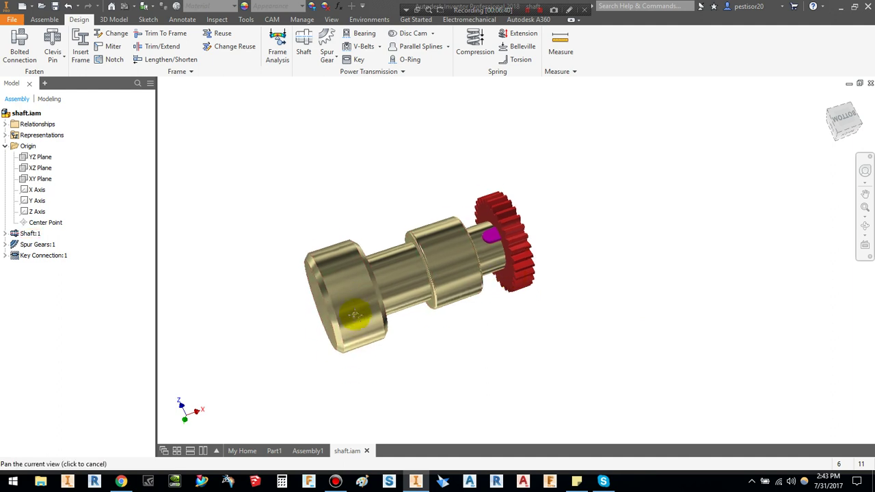
Step: Fine-tune the side-on view with Free Orbit and zoom so the assembly fills the window
click(866, 228)
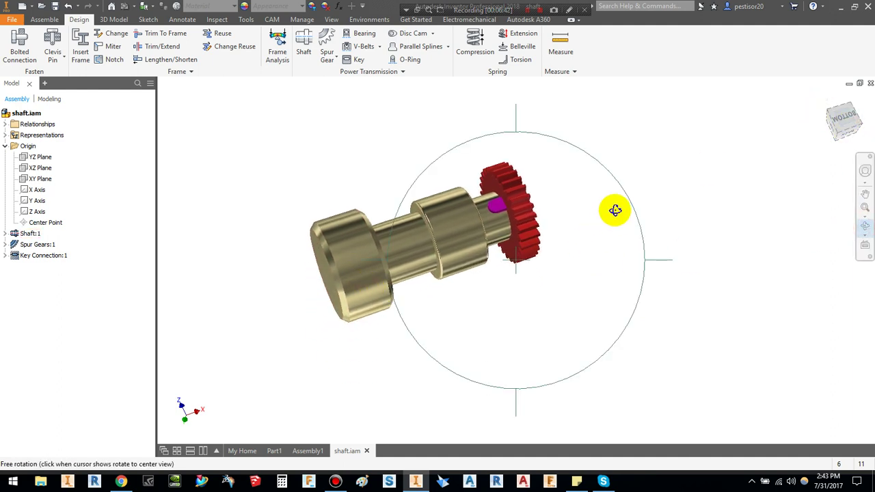
drag(634, 212, 639, 236)
mouse_move(524, 218)
mouse_down()
mouse_move(347, 264)
mouse_move(348, 228)
mouse_up()
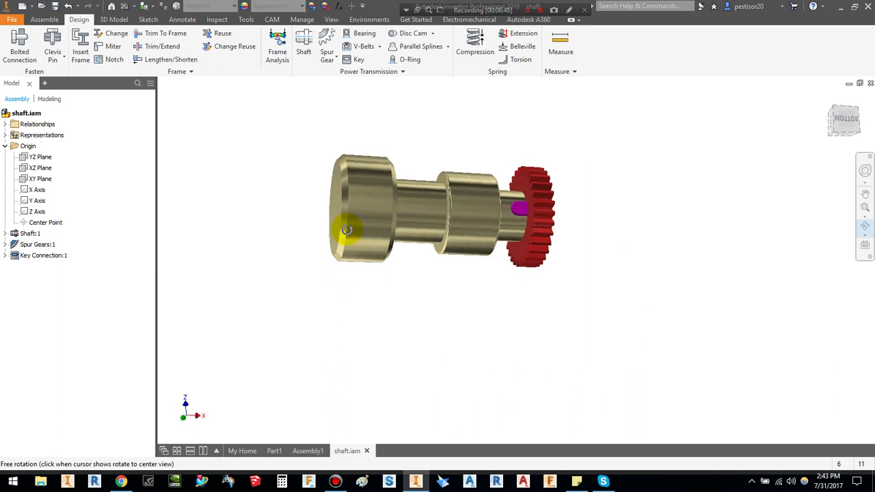
mouse_move(518, 233)
mouse_down()
mouse_move(522, 223)
mouse_move(538, 256)
mouse_up()
scroll(522, 223, down, 2)
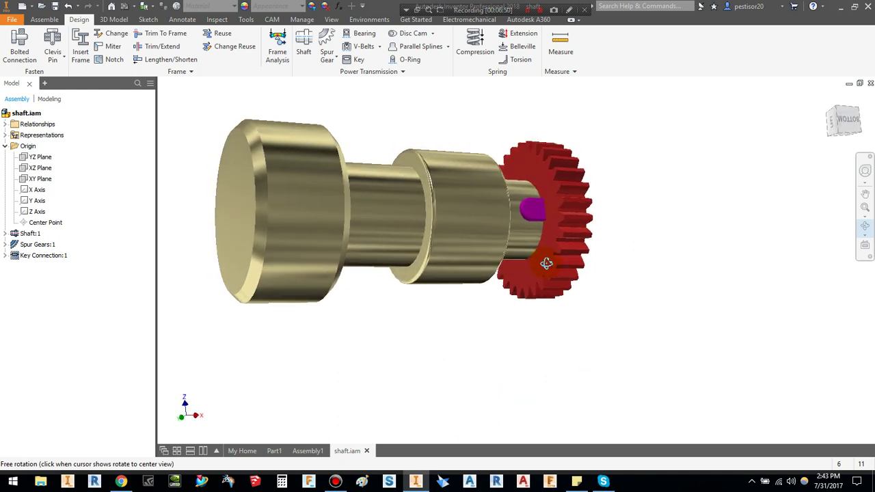
key(Escape)
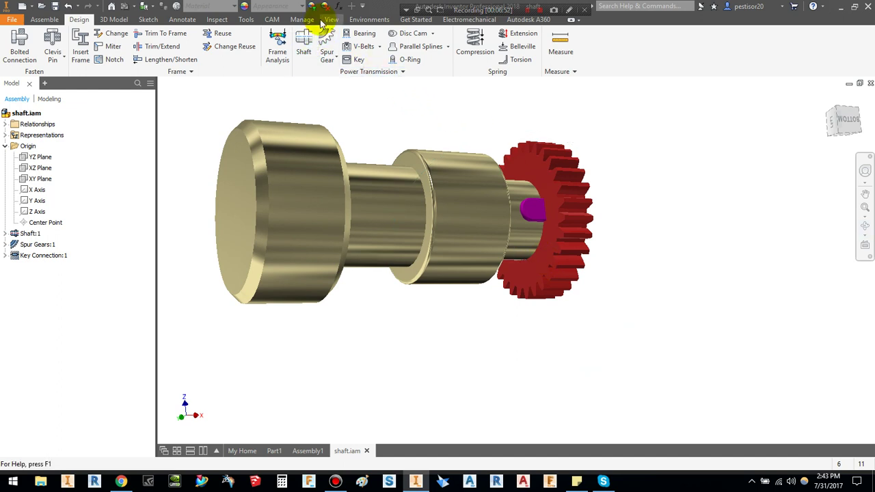
Step: Use the Realistic visual style with reflections, perspective projection and a ground plane
click(334, 20)
click(135, 44)
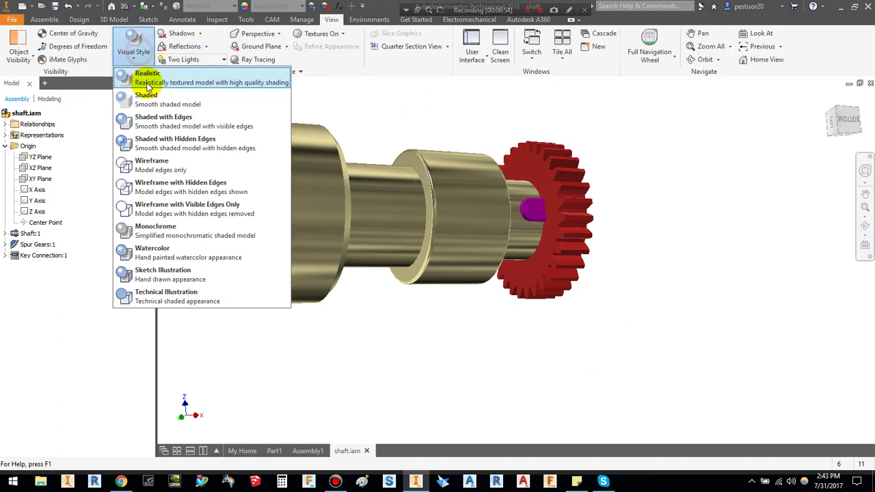
click(147, 74)
click(184, 45)
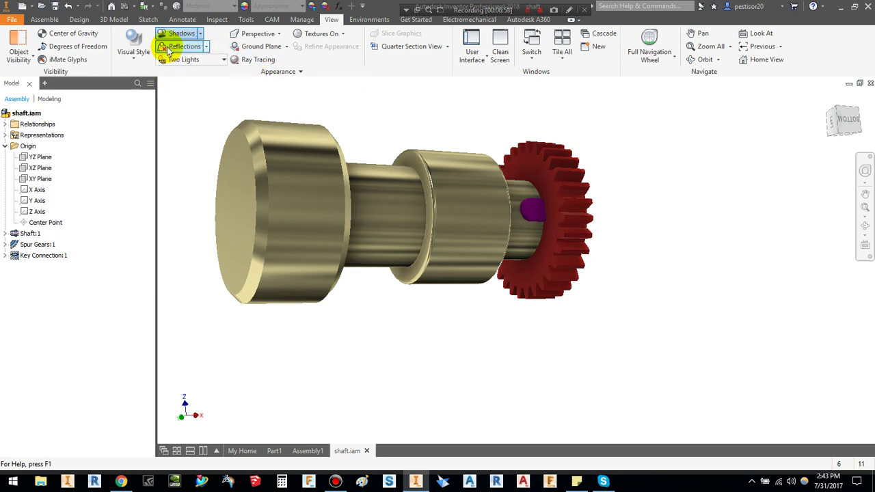
click(264, 39)
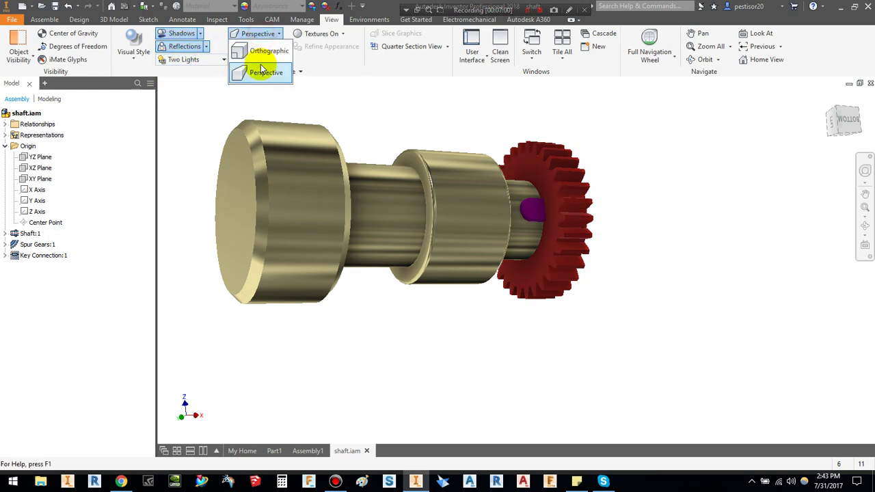
click(253, 71)
click(257, 46)
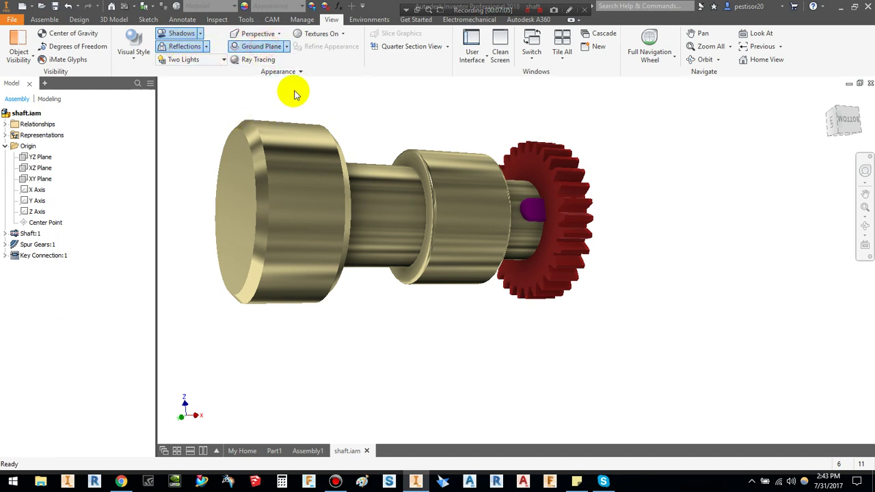
Step: Ray-trace the assembly view at Draft accuracy
click(254, 60)
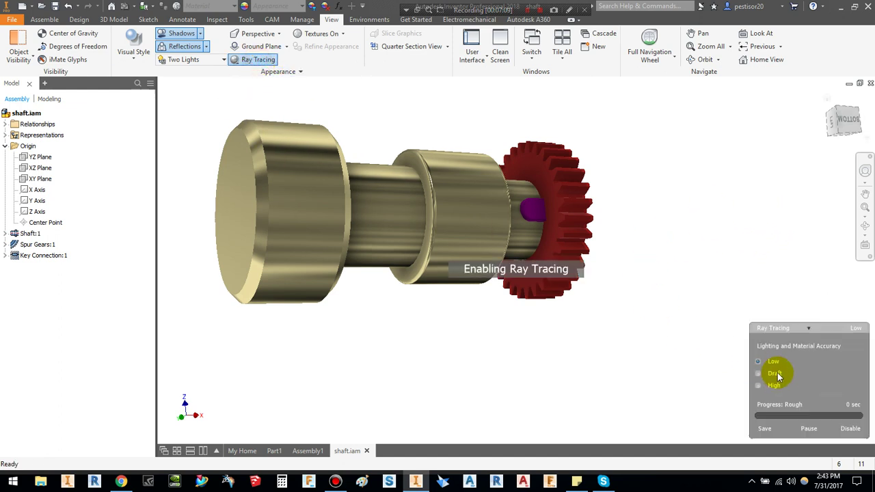
click(759, 373)
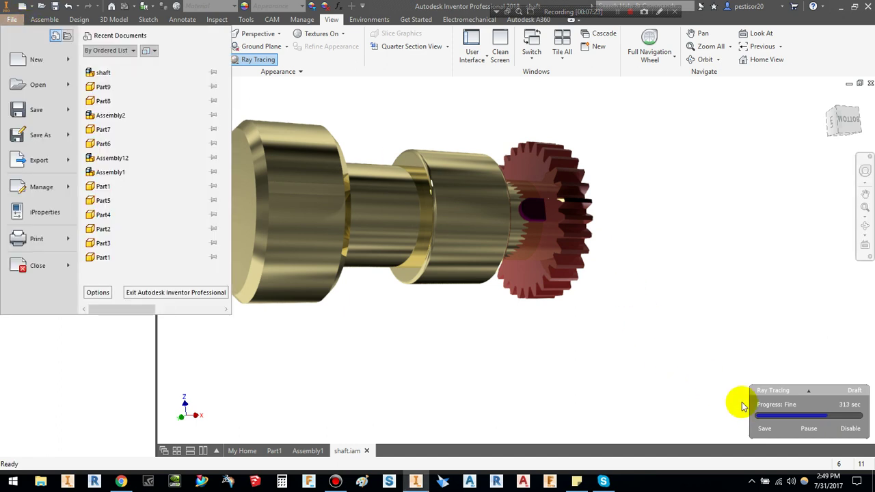
Step: Save the render as shaft.jpg on the Desktop and disable ray tracing
click(764, 429)
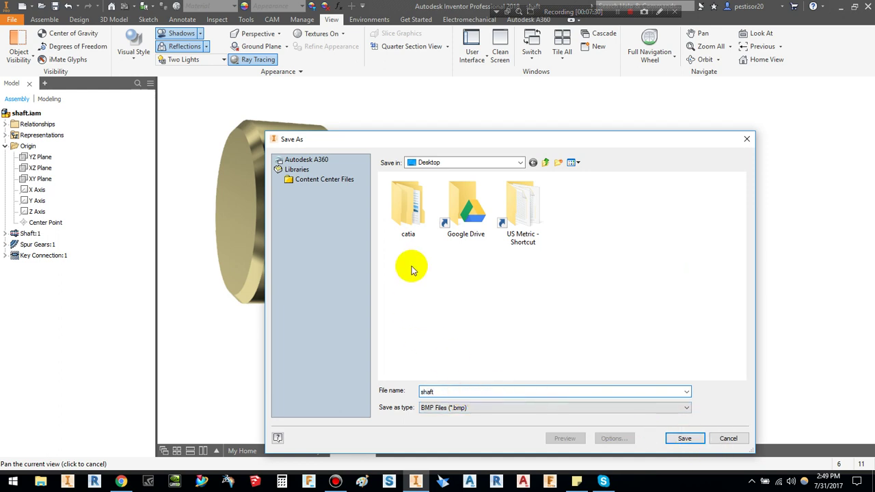
click(436, 409)
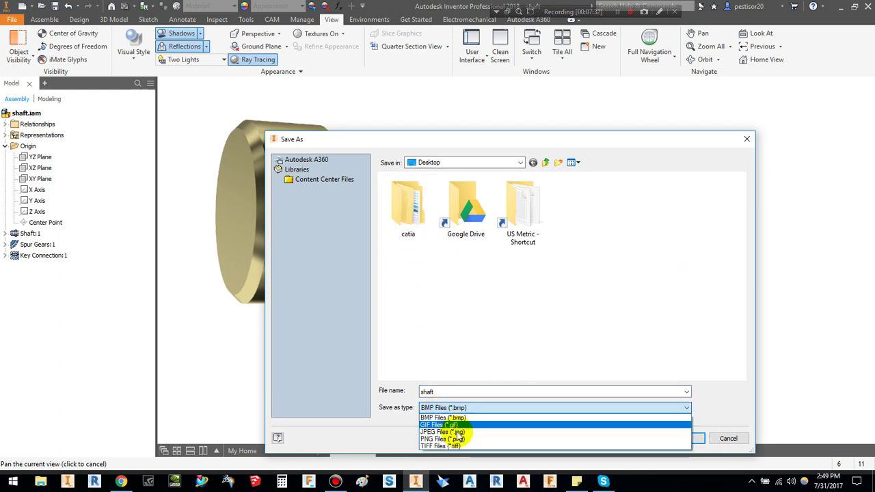
click(458, 432)
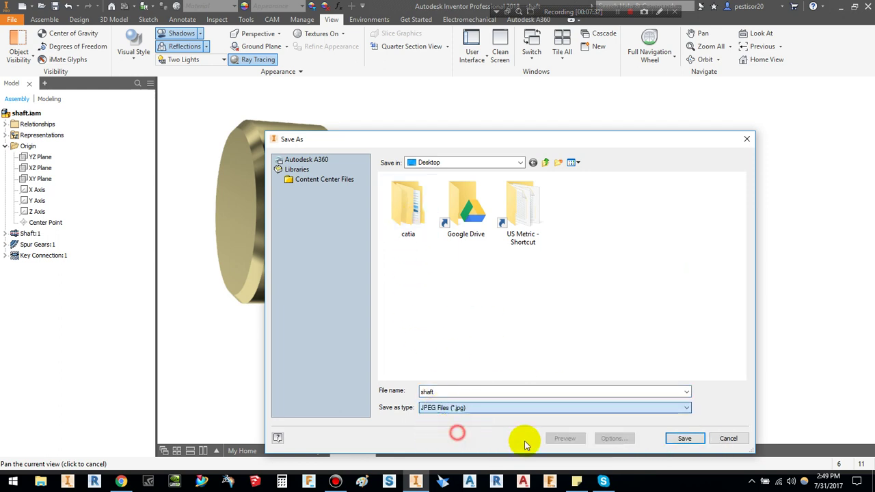
click(684, 438)
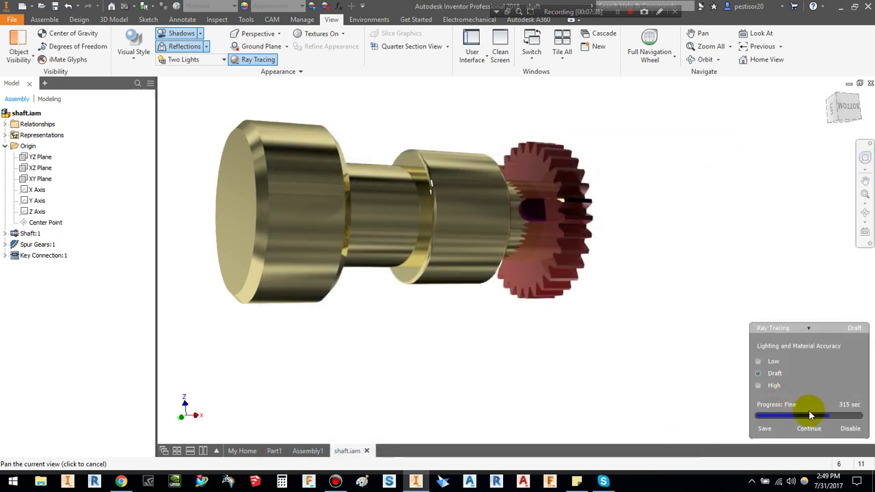
click(851, 430)
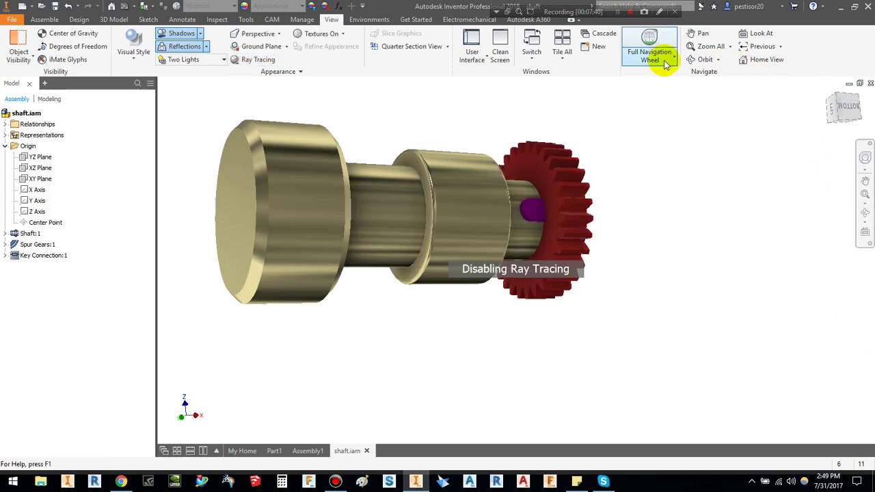